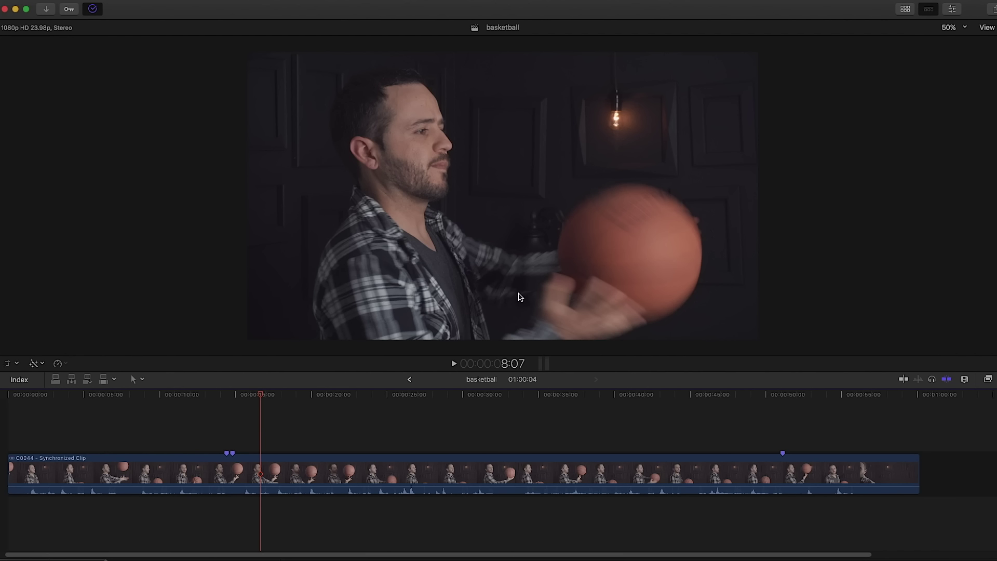
Step: Move the playhead to 00:00:14:10, where the basketball spins on his fingertip
{"action": "left_click", "coordinate": [228, 410]}
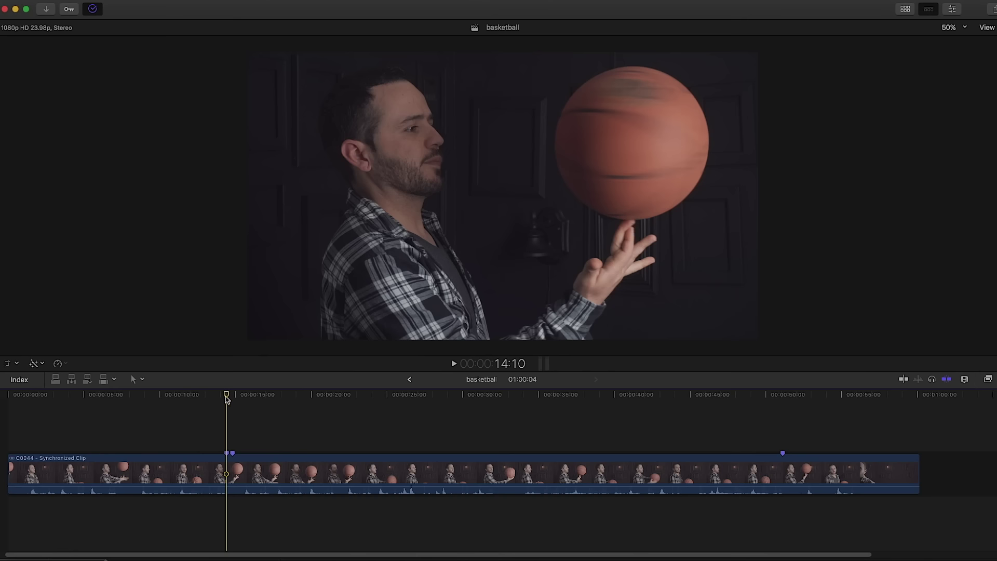
{"action": "mouse_move", "coordinate": [226, 399]}
{"action": "left_mouse_down"}
{"action": "mouse_move", "coordinate": [601, 400]}
{"action": "mouse_move", "coordinate": [468, 393]}
{"action": "mouse_move", "coordinate": [349, 400]}
{"action": "mouse_move", "coordinate": [850, 409]}
{"action": "mouse_move", "coordinate": [538, 421]}
{"action": "mouse_move", "coordinate": [247, 407]}
{"action": "mouse_move", "coordinate": [229, 416]}
{"action": "left_mouse_up"}
{"action": "left_click_drag", "start_coordinate": [225, 397], "coordinate": [226, 422]}
Step: Zoom the timeline in, play the spin, and step frame by frame to land on 14:17
{"action": "key", "text": "super+equal"}
{"action": "key", "text": "super+equal"}
{"action": "key", "text": "super+equal"}
{"action": "key", "text": "super+equal"}
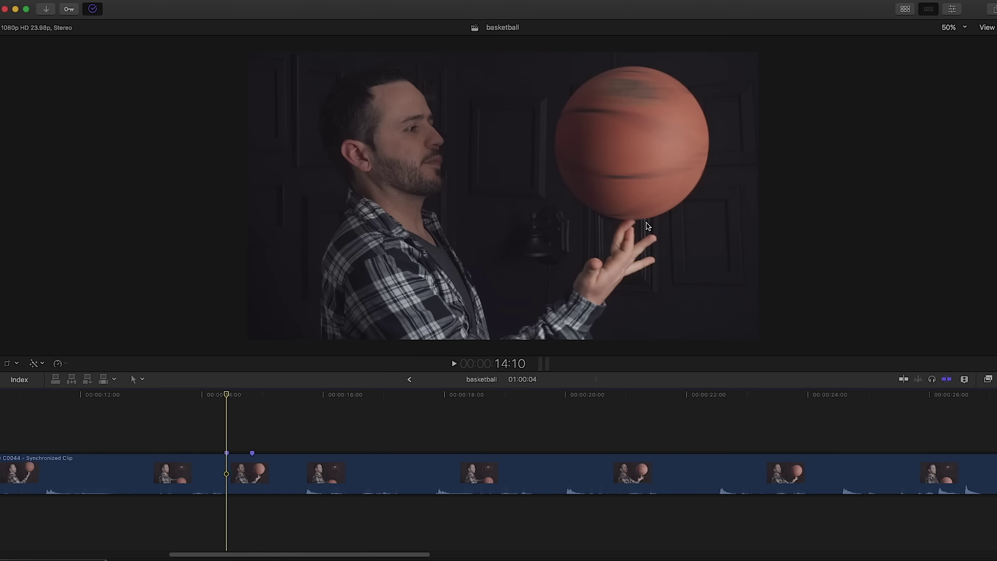
{"action": "key", "text": "space"}
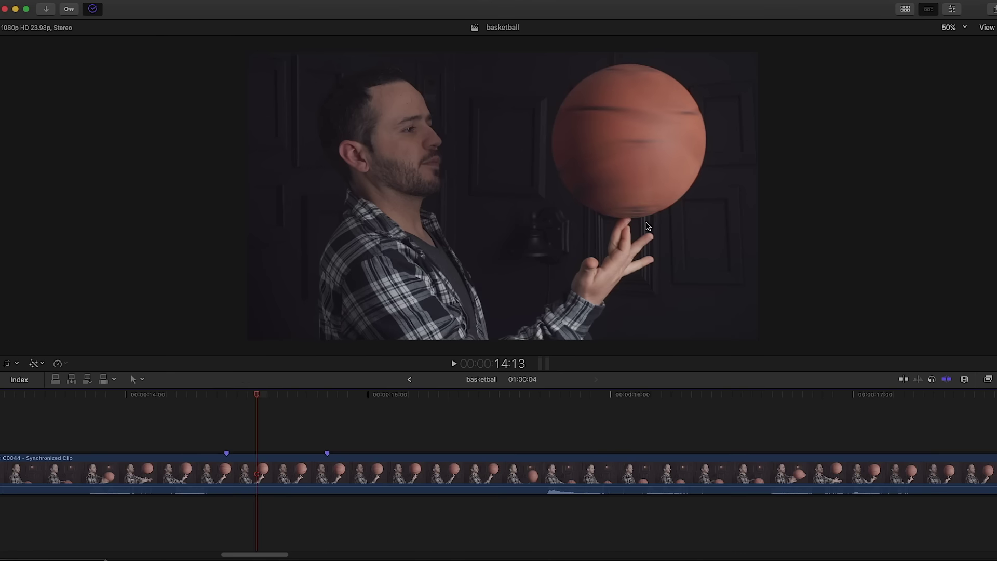
{"action": "key", "text": "Left"}
{"action": "key", "text": "Right"}
{"action": "key", "text": "Right"}
{"action": "key", "text": "Right"}
{"action": "key", "text": "Right"}
{"action": "key", "text": "Right"}
{"action": "key", "text": "Left"}
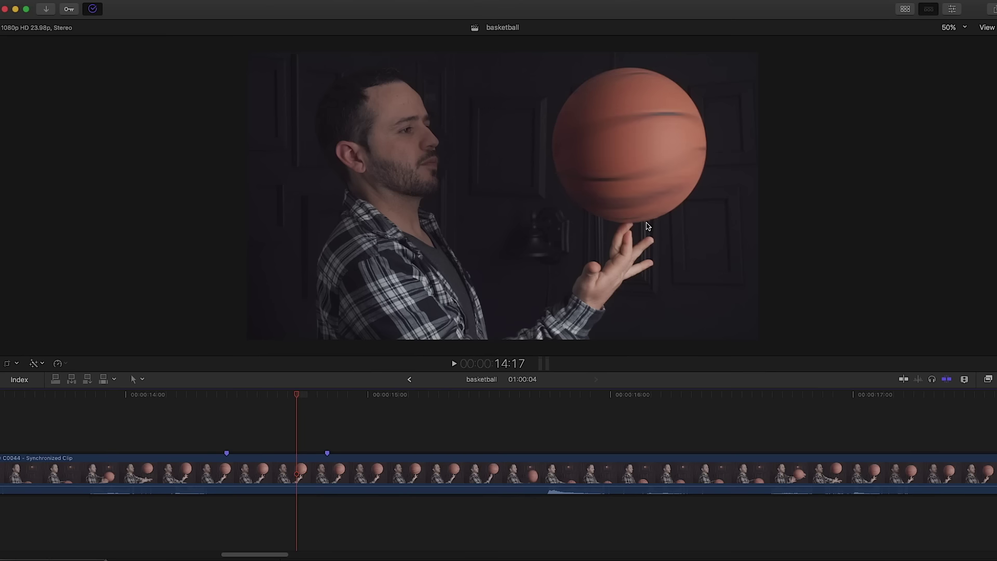
{"action": "key", "text": "Left"}
{"action": "key", "text": "Left"}
{"action": "key", "text": "Left"}
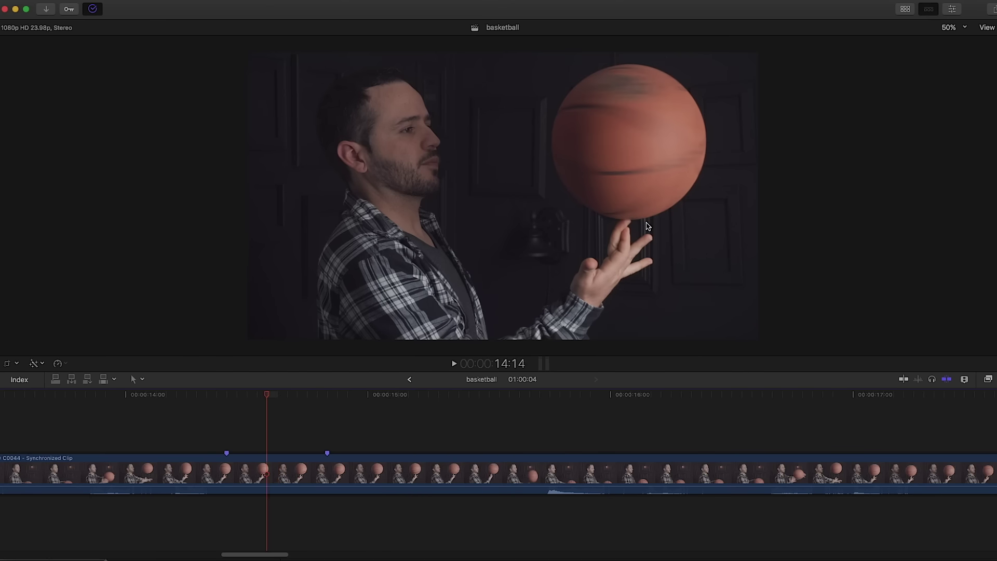
{"action": "key", "text": "Right"}
{"action": "key", "text": "Right"}
{"action": "key", "text": "Right"}
{"action": "key", "text": "Right"}
{"action": "key", "text": "Right"}
{"action": "key", "text": "Right"}
{"action": "key", "text": "Right"}
{"action": "key", "text": "Right"}
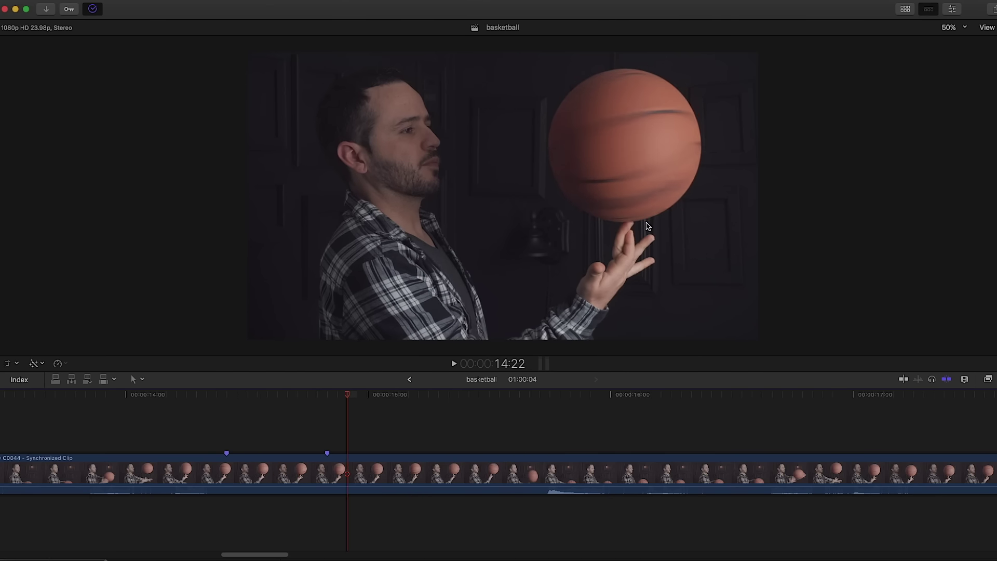
{"action": "key", "text": "Left"}
{"action": "key", "text": "Left"}
{"action": "key", "text": "Left"}
{"action": "key", "text": "Left"}
{"action": "key", "text": "Left"}
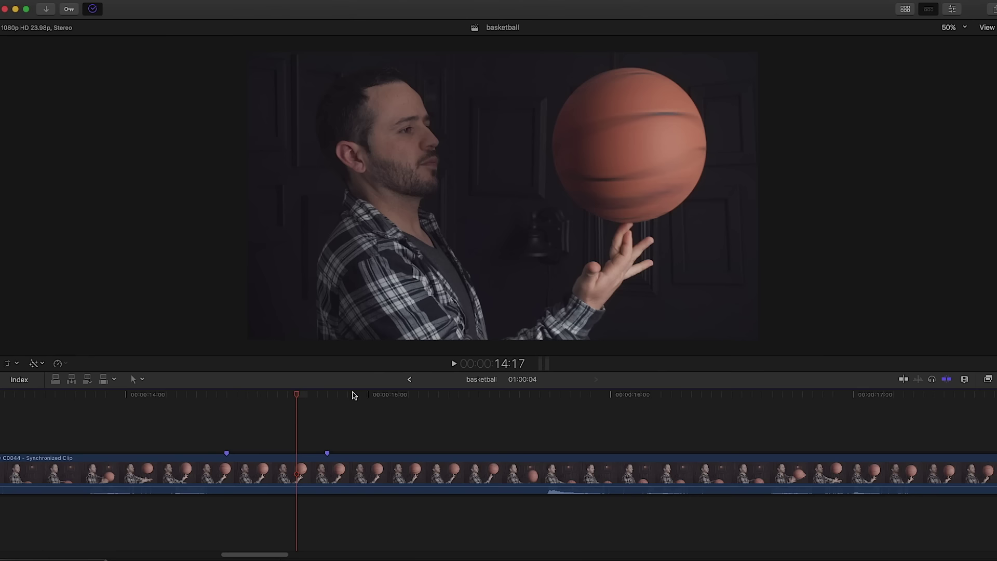
Step: Trim the clip's start to 14:14
{"action": "left_click", "coordinate": [283, 406]}
{"action": "key", "text": "Left"}
{"action": "key", "text": "Left"}
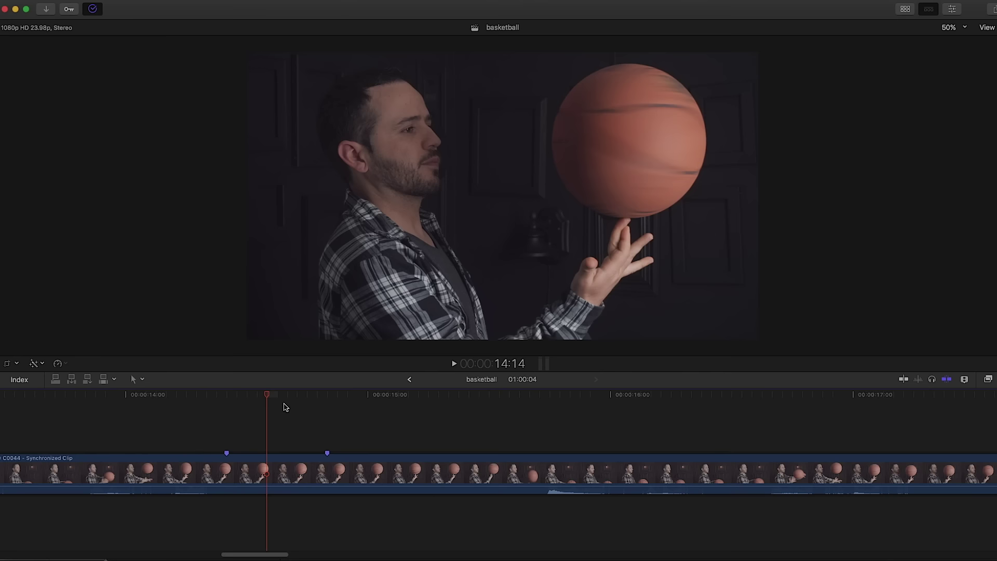
{"action": "key", "text": "alt+bracketleft"}
Step: Trim the clip's end five frames later and play the five-frame piece back
{"action": "key", "text": "Right"}
{"action": "key", "text": "Right"}
{"action": "key", "text": "Right"}
{"action": "key", "text": "Right"}
{"action": "key", "text": "Right"}
{"action": "key", "text": "Right"}
{"action": "key", "text": "Right"}
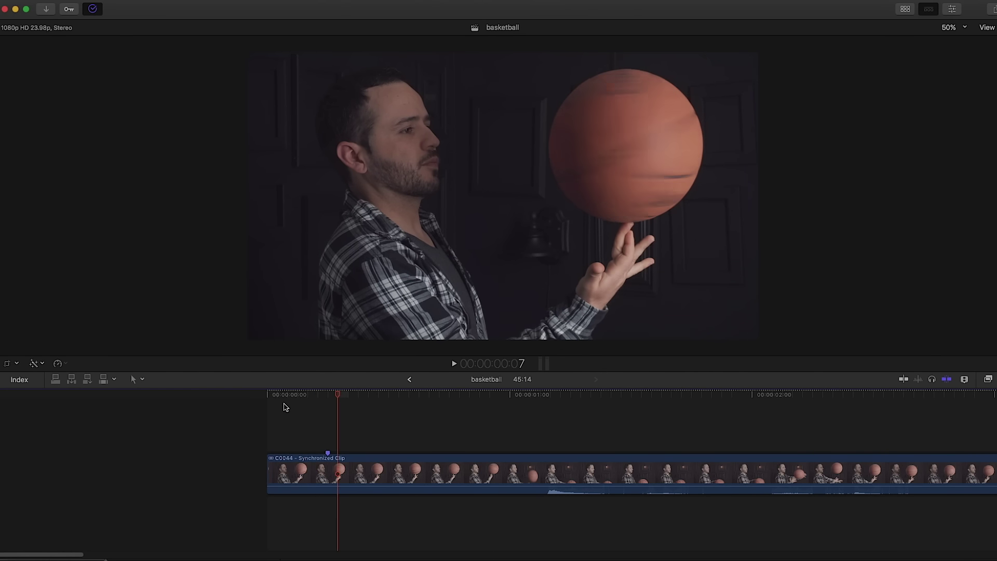
{"action": "key", "text": "Left"}
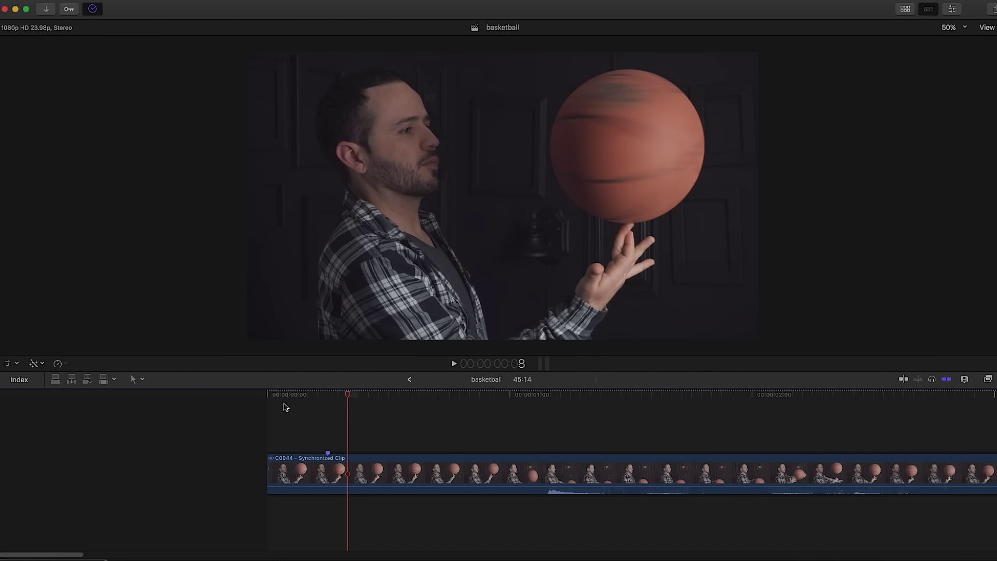
{"action": "key", "text": "Left"}
{"action": "left_click", "coordinate": [328, 469]}
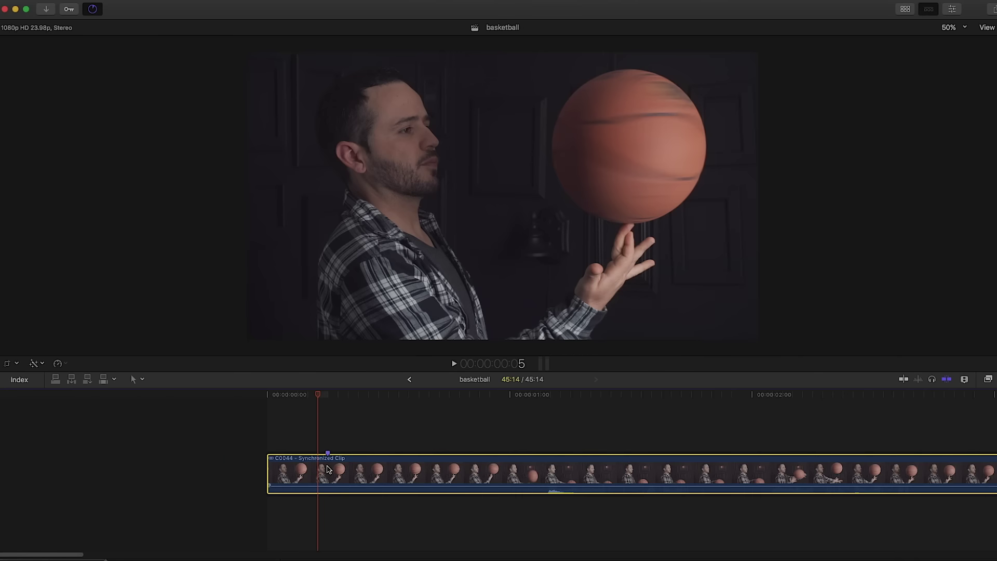
{"action": "key", "text": "alt+bracketright"}
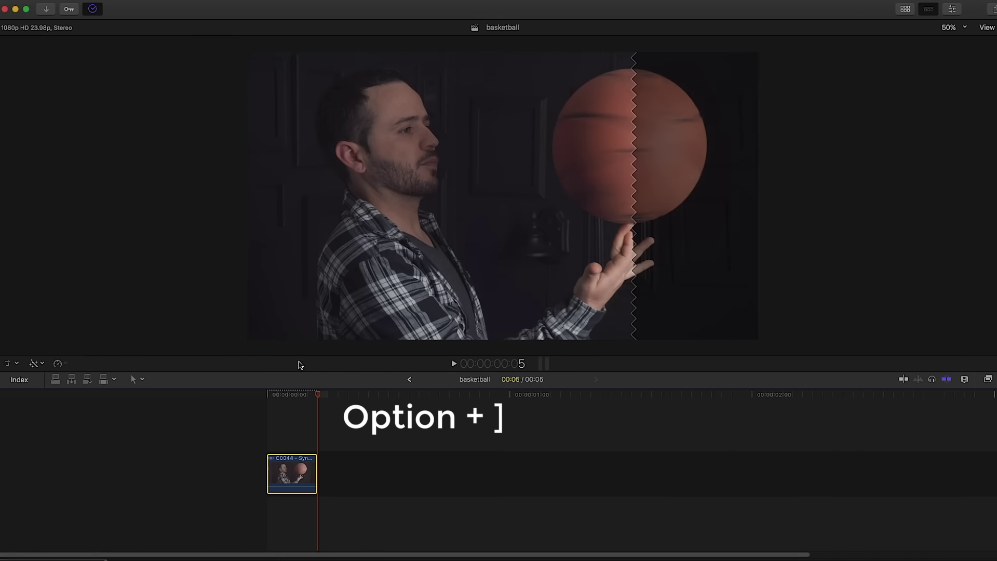
{"action": "left_click", "coordinate": [267, 400]}
{"action": "key", "text": "space"}
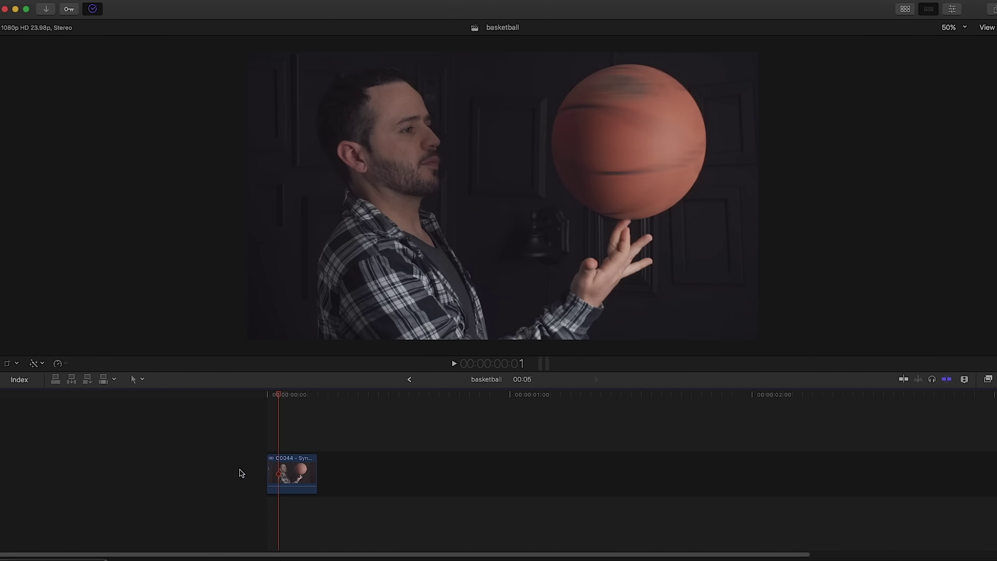
Step: Trim one frame off the clip's start and replay it to check the loop
{"action": "left_click_drag", "start_coordinate": [268, 461], "coordinate": [287, 460]}
{"action": "key", "text": "space"}
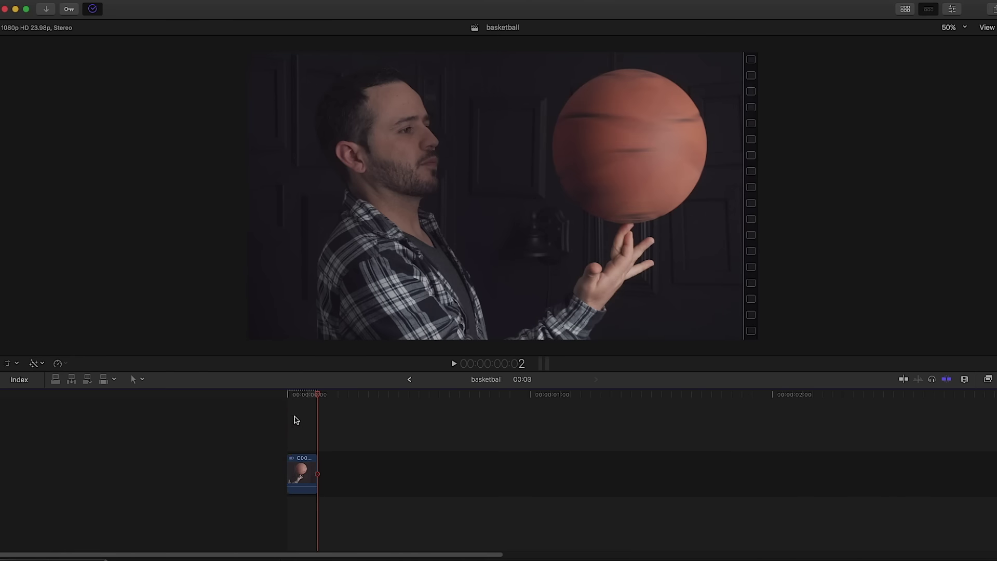
{"action": "key", "text": "Home"}
{"action": "key", "text": "space"}
Step: Extend the clip's end by two frames, replaying after each change
{"action": "left_click_drag", "start_coordinate": [315, 460], "coordinate": [325, 461]}
{"action": "left_click", "coordinate": [290, 396]}
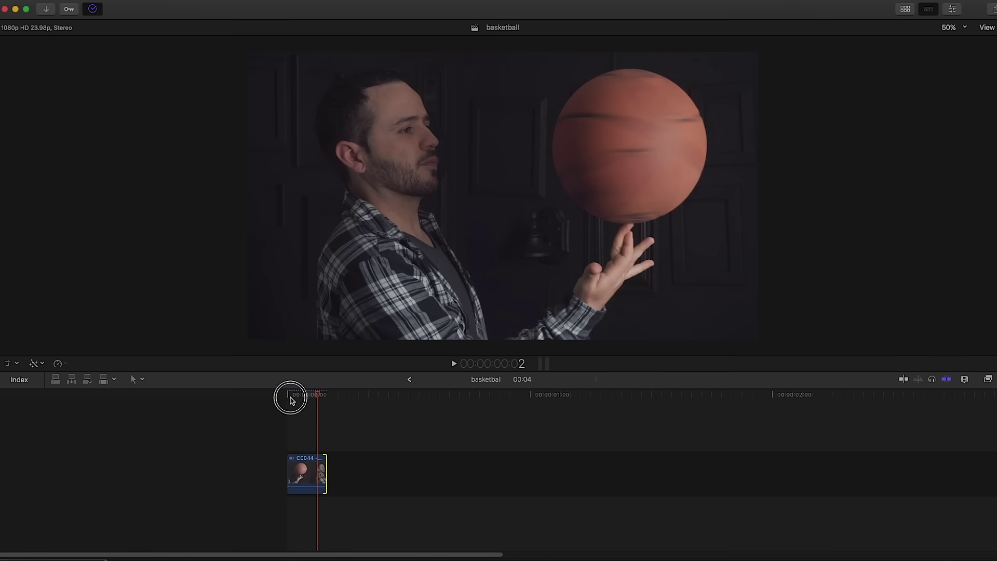
{"action": "key", "text": "space"}
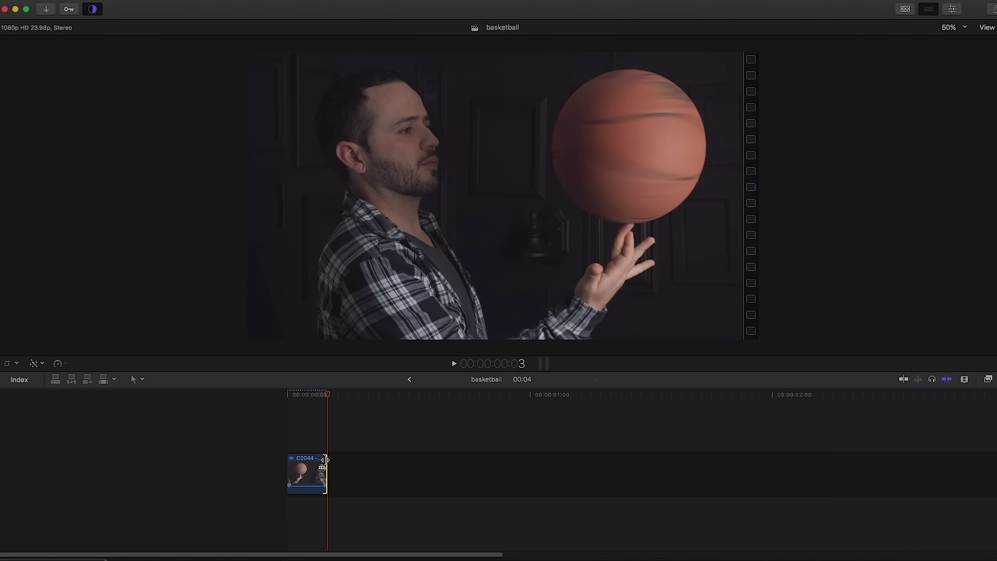
{"action": "left_click", "coordinate": [289, 410]}
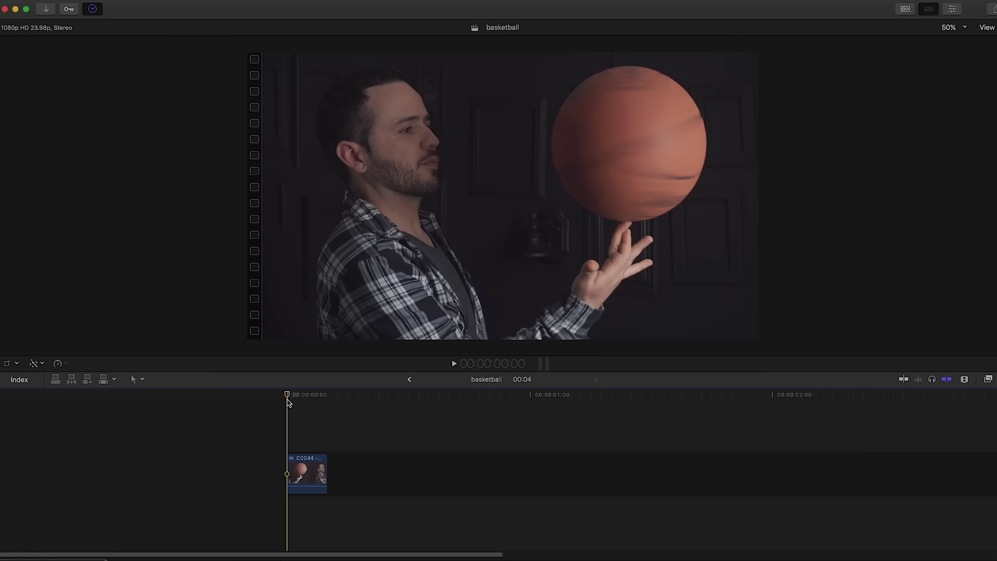
{"action": "left_click_drag", "start_coordinate": [290, 397], "coordinate": [319, 411]}
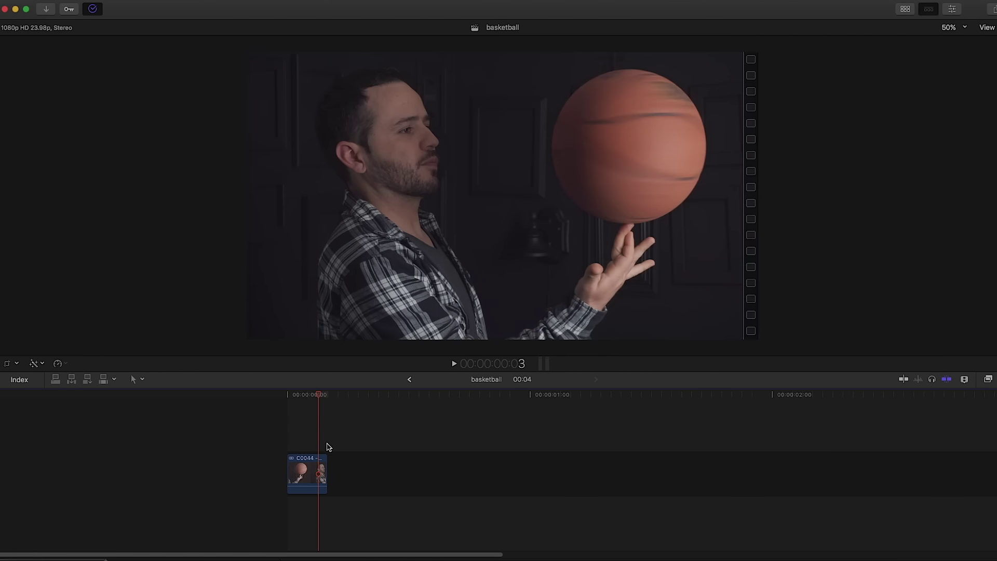
{"action": "left_click_drag", "start_coordinate": [326, 457], "coordinate": [336, 457]}
{"action": "left_click", "coordinate": [290, 400]}
{"action": "key", "text": "space"}
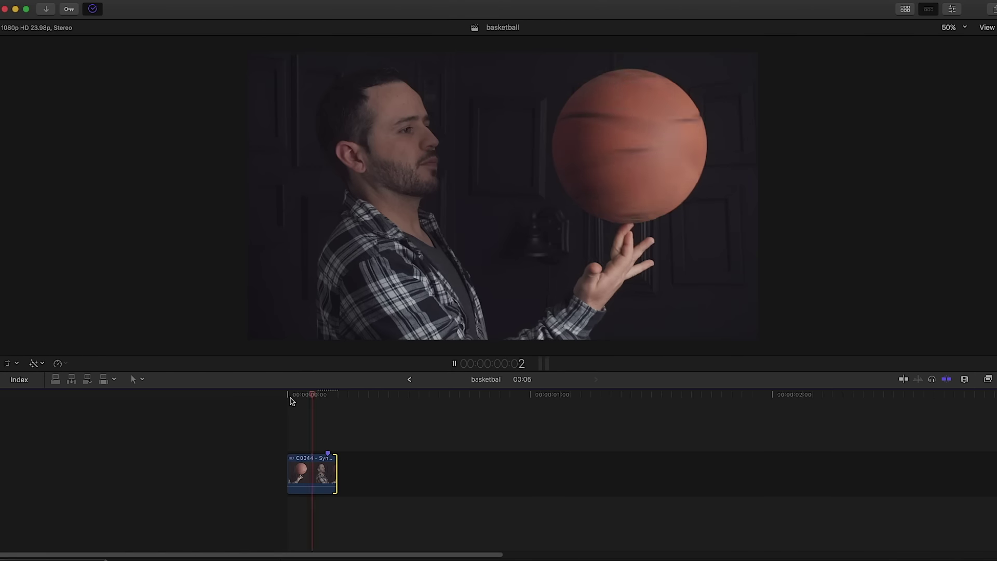
Step: Replay the loop a few more times and add a marker near the clip's end
{"action": "left_click", "coordinate": [291, 401]}
{"action": "key", "text": "space"}
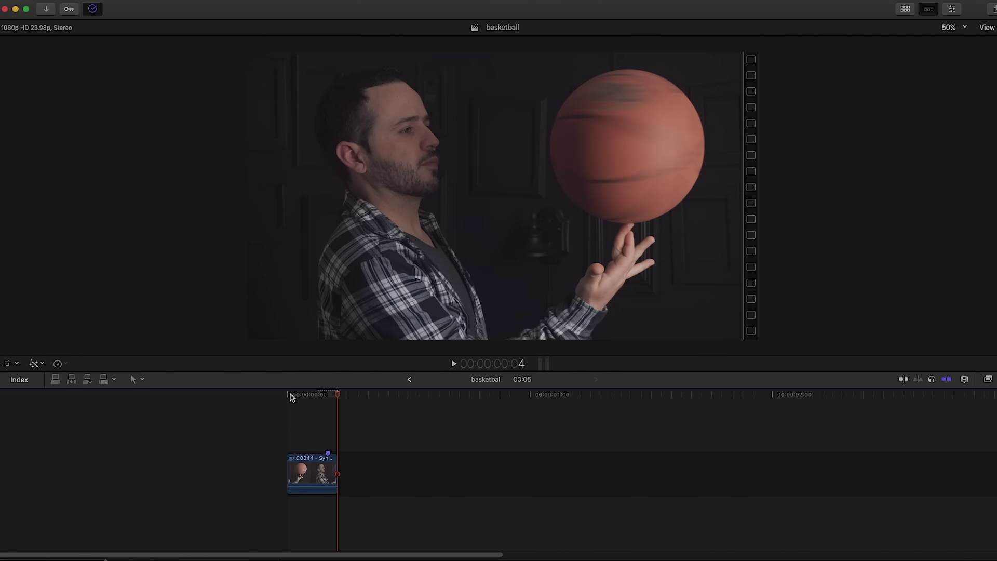
{"action": "left_click", "coordinate": [291, 397]}
{"action": "key", "text": "space"}
{"action": "left_click", "coordinate": [325, 403]}
{"action": "key", "text": "m"}
{"action": "left_click", "coordinate": [315, 422]}
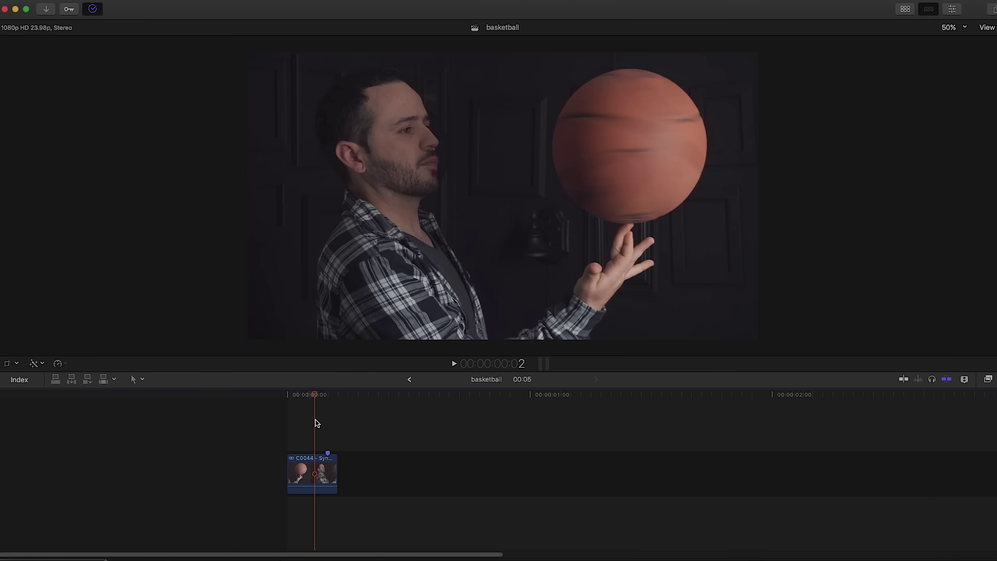
Step: Duplicate the five-frame clip after itself and insert a freeze frame at the playhead
{"action": "left_click", "coordinate": [323, 463]}
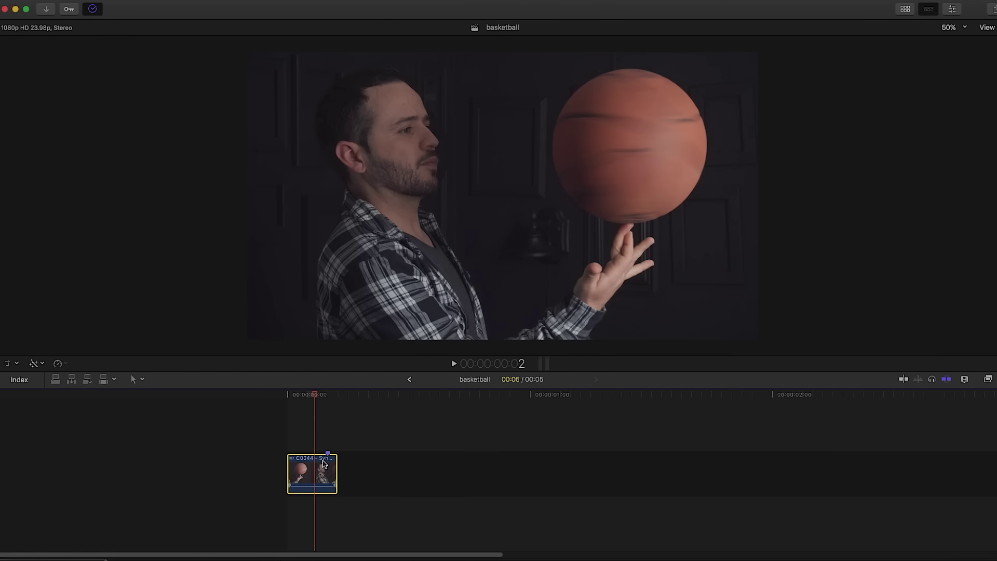
{"action": "left_click_drag", "start_coordinate": [322, 463], "coordinate": [373, 464]}
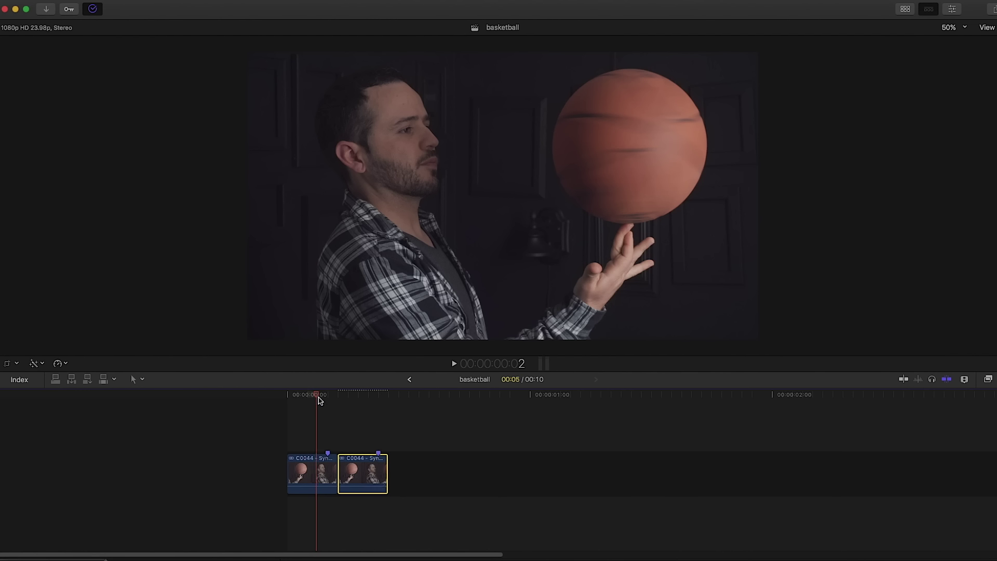
{"action": "left_click", "coordinate": [101, 3]}
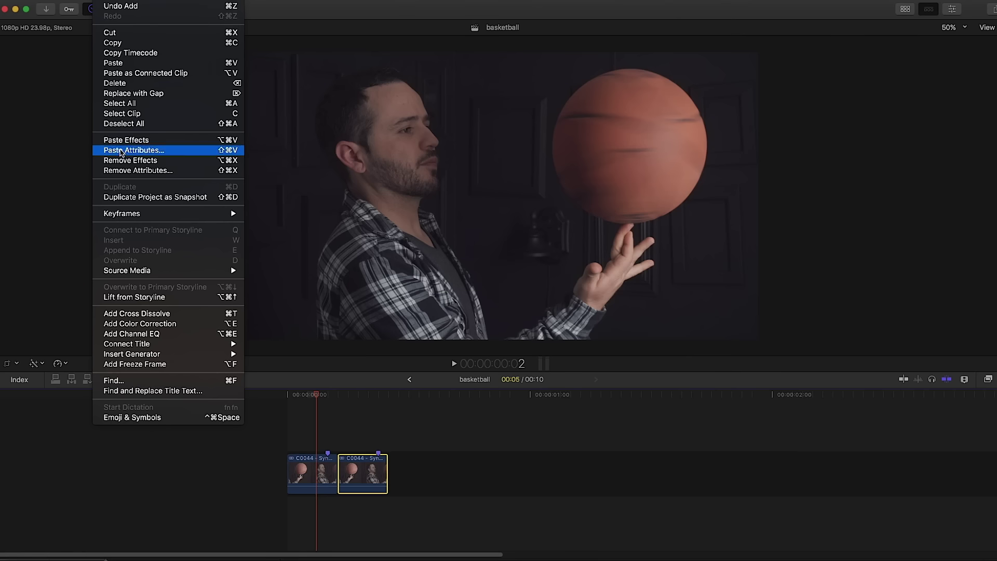
{"action": "left_click", "coordinate": [154, 364]}
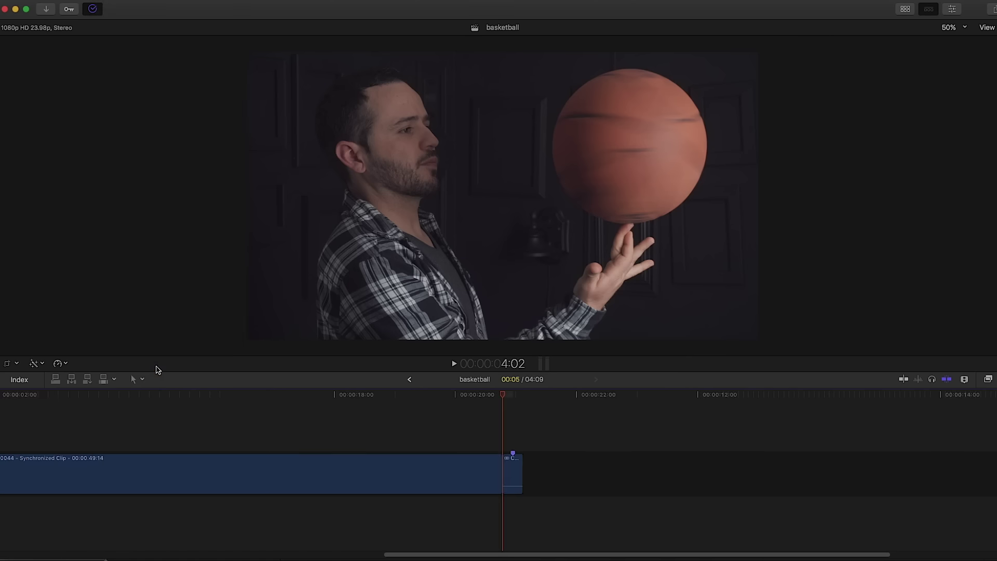
Step: Move the long freeze-frame clip above the spinning clips
{"action": "left_click", "coordinate": [339, 463]}
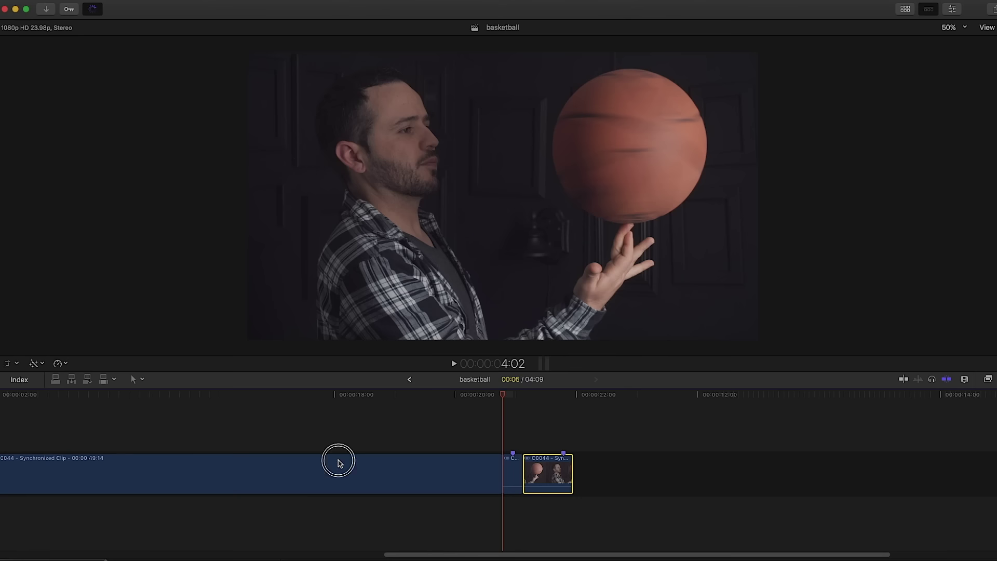
{"action": "left_click", "coordinate": [341, 464]}
{"action": "key", "text": "l"}
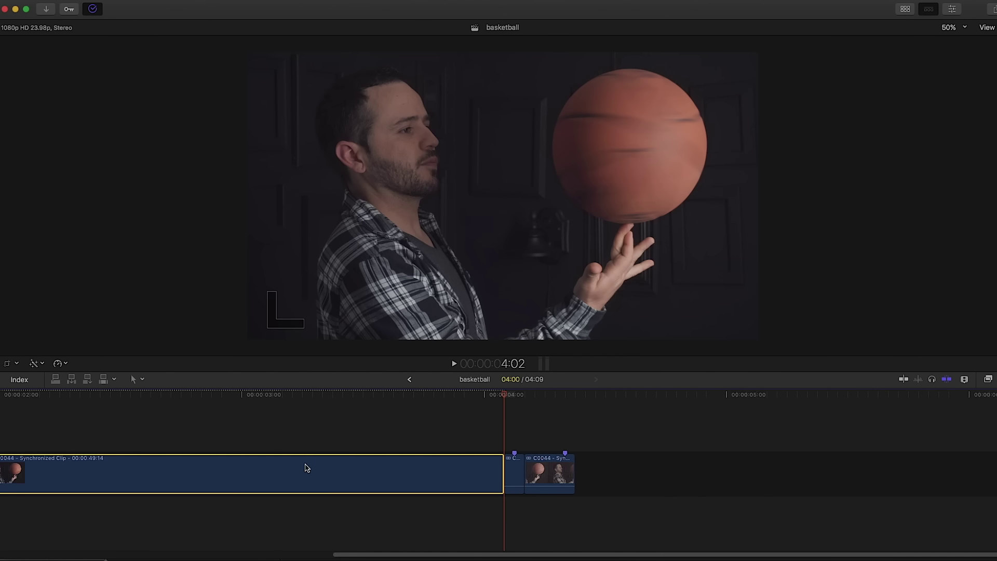
{"action": "left_click_drag", "start_coordinate": [504, 400], "coordinate": [541, 403]}
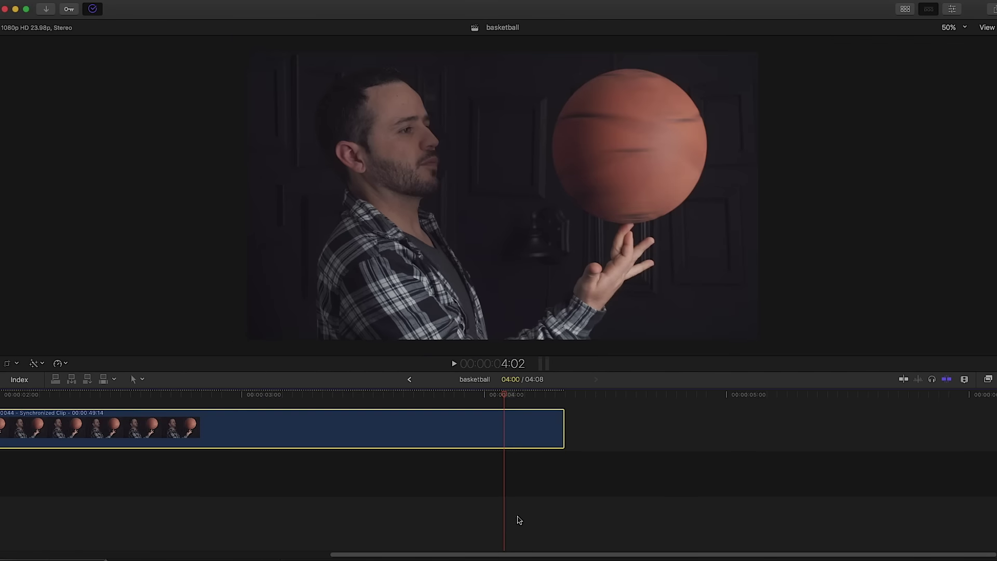
{"action": "left_click_drag", "start_coordinate": [464, 553], "coordinate": [133, 553]}
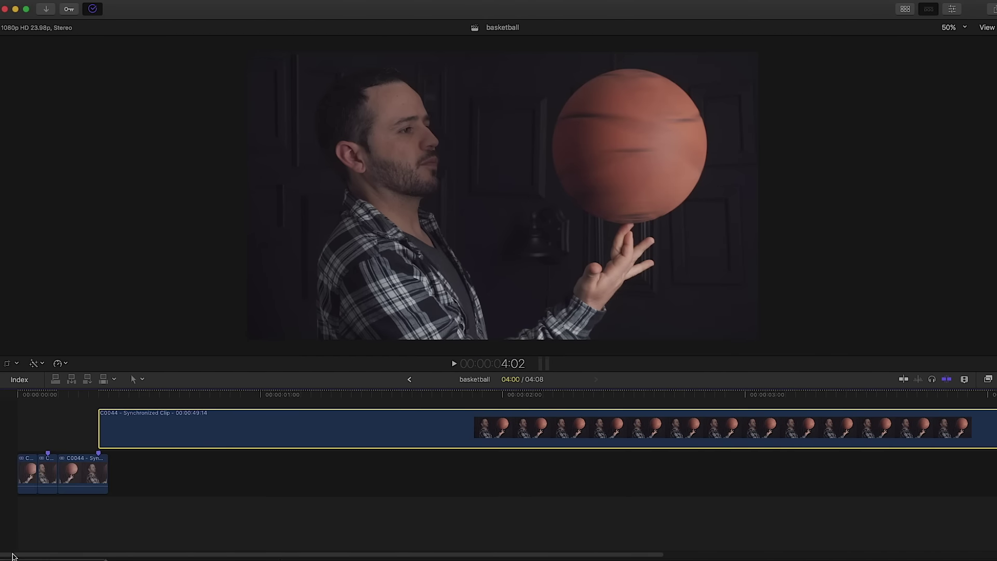
Step: Shift the synchronized clip four seconds earlier and delete the two short clips at the start
{"action": "left_click", "coordinate": [124, 429]}
{"action": "mouse_move", "coordinate": [125, 429]}
{"action": "left_mouse_down"}
{"action": "mouse_move", "coordinate": [96, 427]}
{"action": "mouse_move", "coordinate": [122, 426]}
{"action": "mouse_move", "coordinate": [112, 429]}
{"action": "left_mouse_up"}
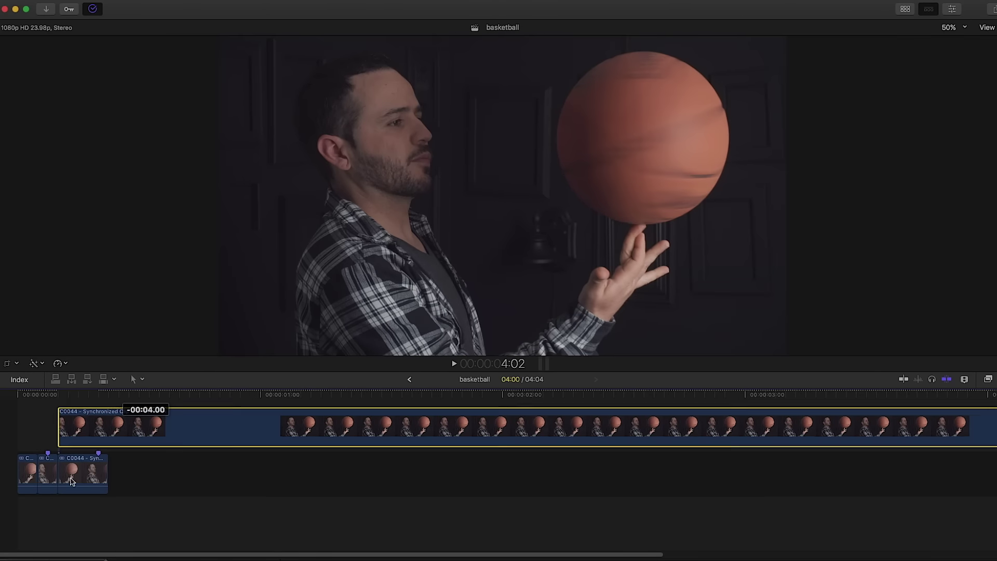
{"action": "left_click_drag", "start_coordinate": [48, 499], "coordinate": [30, 480]}
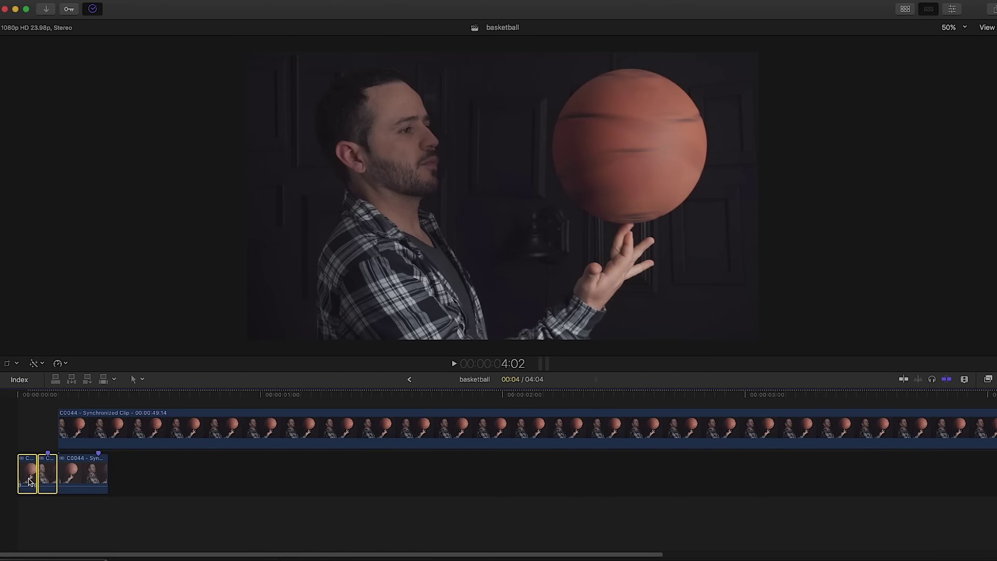
{"action": "key", "text": "Delete"}
Step: Duplicate the remaining short clip right after itself and select both copies
{"action": "left_click", "coordinate": [17, 404]}
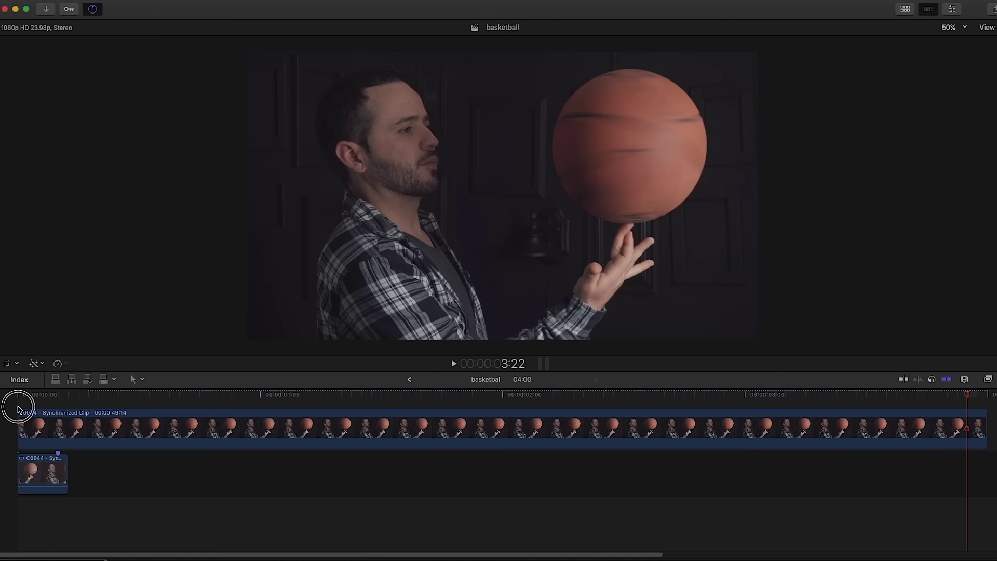
{"action": "left_click", "coordinate": [61, 469]}
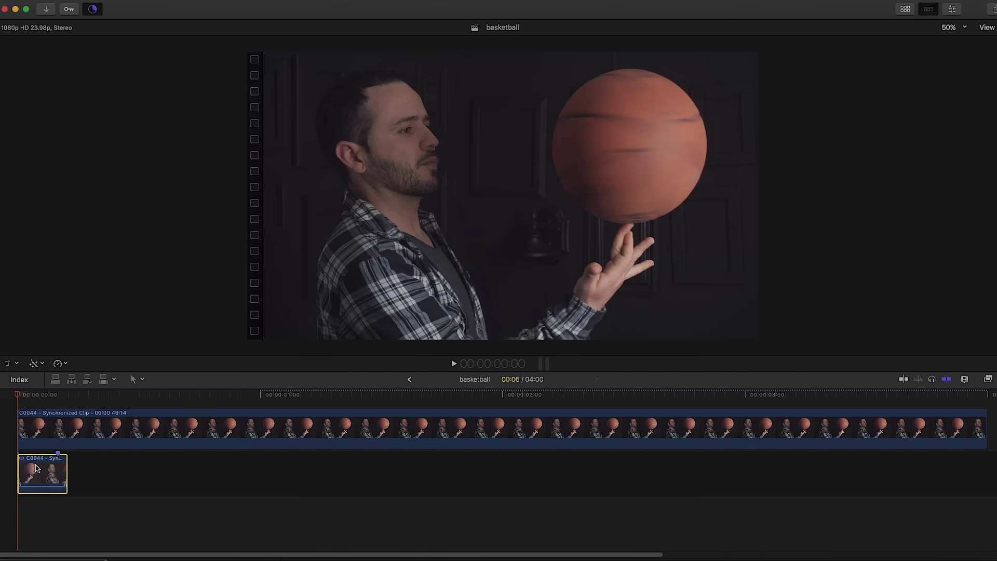
{"action": "left_click_drag", "start_coordinate": [36, 469], "coordinate": [87, 468]}
{"action": "left_click_drag", "start_coordinate": [107, 502], "coordinate": [51, 478]}
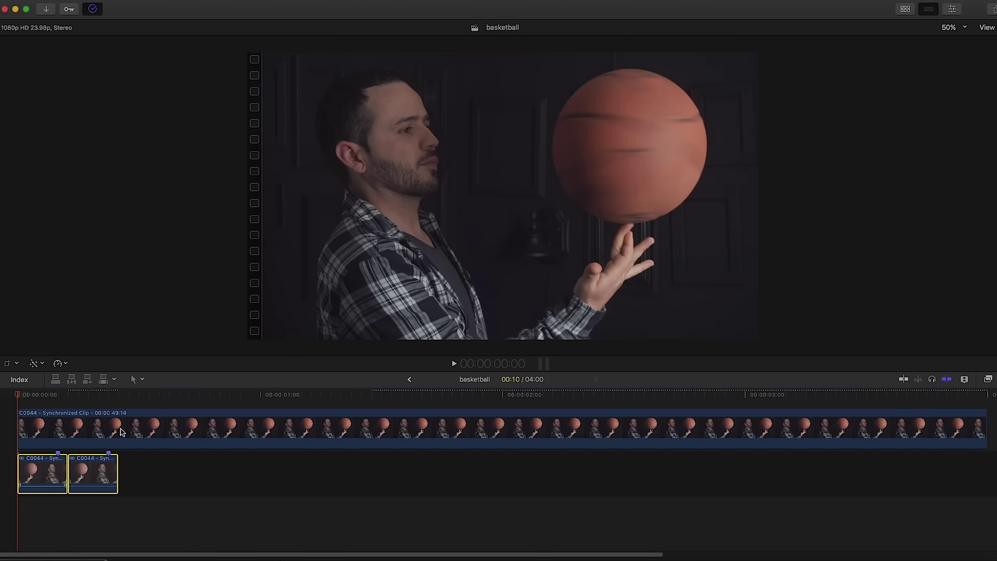
Step: Paste the clip pair repeatedly at the end of the clips to lengthen the loop
{"action": "left_click", "coordinate": [124, 396]}
{"action": "left_click", "coordinate": [119, 396]}
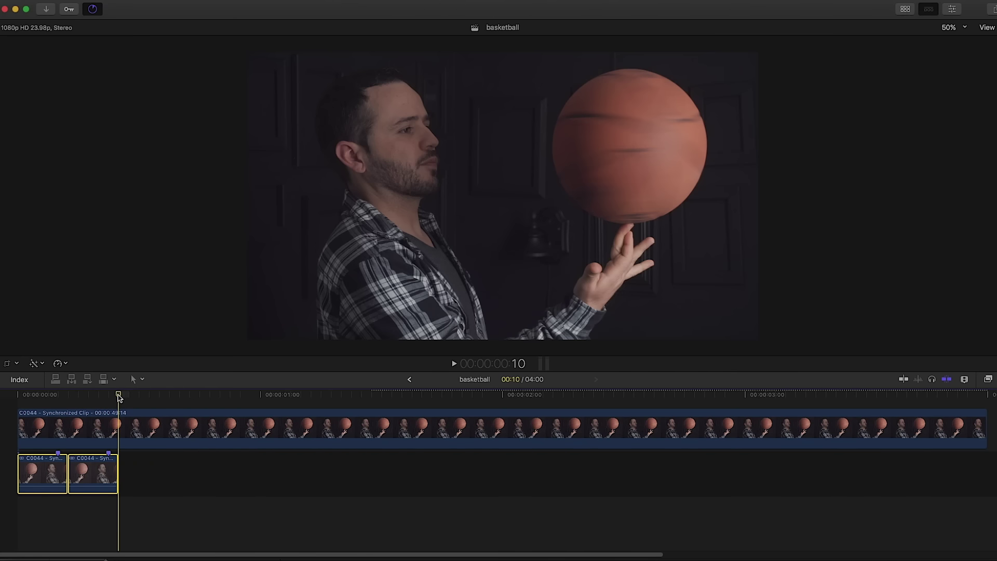
{"action": "key", "text": "super+v"}
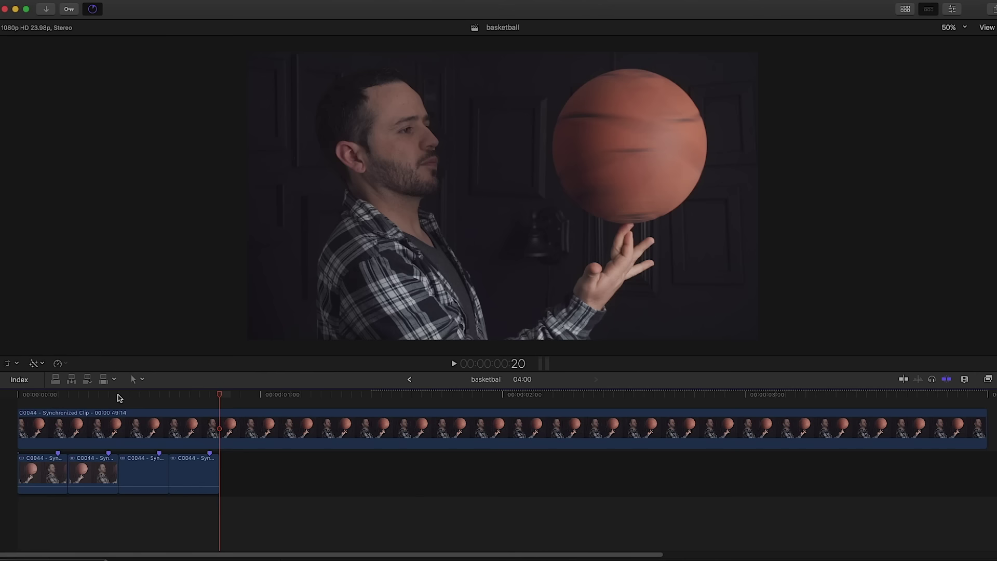
{"action": "key", "text": "super+v"}
{"action": "key", "text": "super+v"}
{"action": "key", "text": "super+v"}
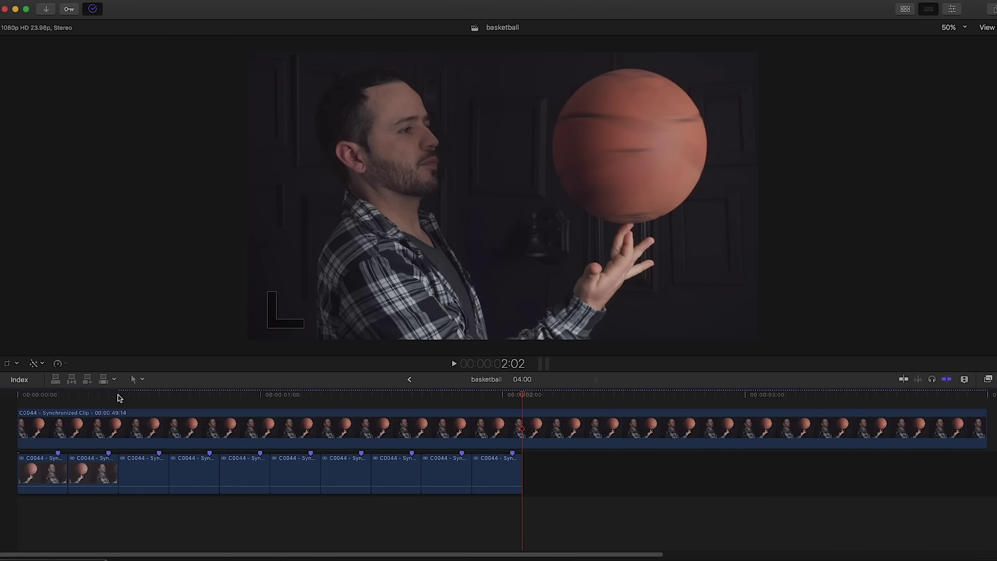
{"action": "key", "text": "super+v"}
{"action": "key", "text": "super+v"}
{"action": "key", "text": "super+v"}
{"action": "key", "text": "super+v"}
{"action": "key", "text": "super+v"}
{"action": "key", "text": "super+v"}
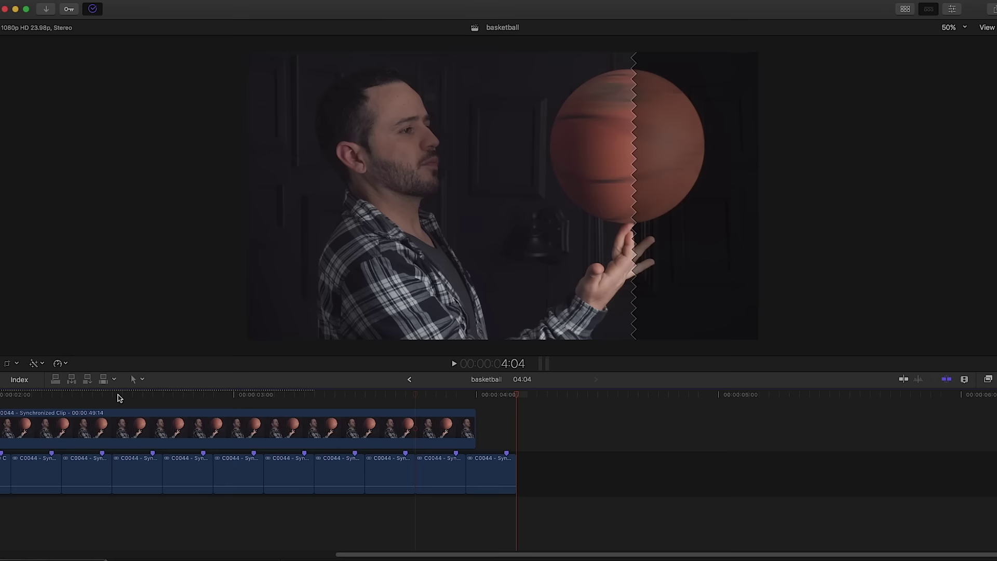
{"action": "left_click", "coordinate": [469, 420]}
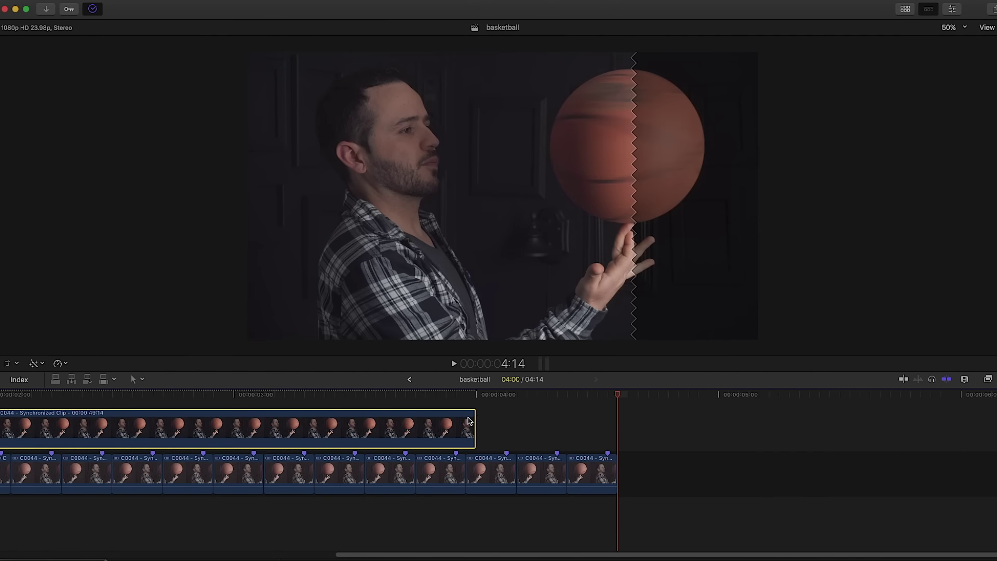
{"action": "key", "text": "super+v"}
{"action": "key", "text": "super+v"}
{"action": "key", "text": "super+v"}
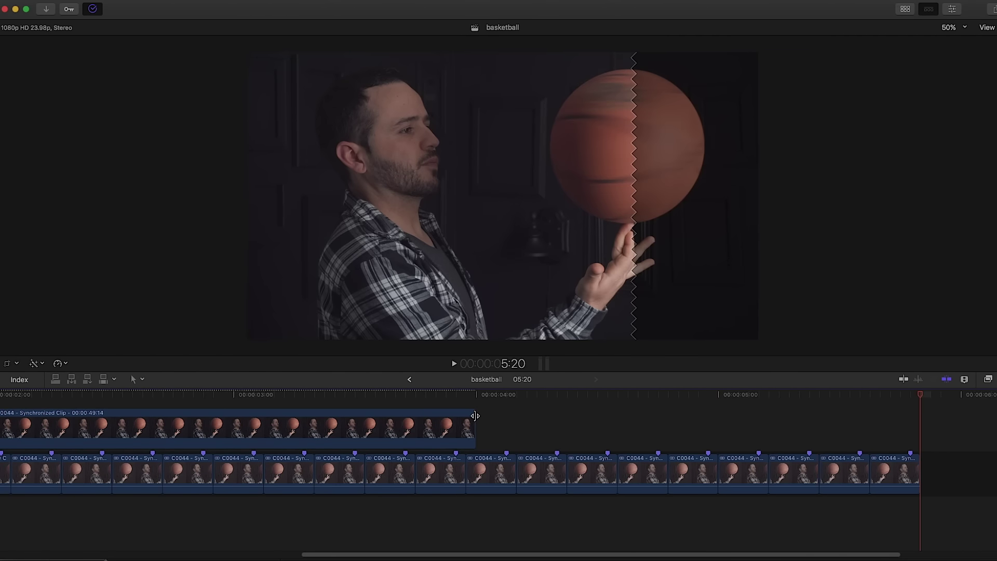
{"action": "key", "text": "super+v"}
{"action": "key", "text": "super+v"}
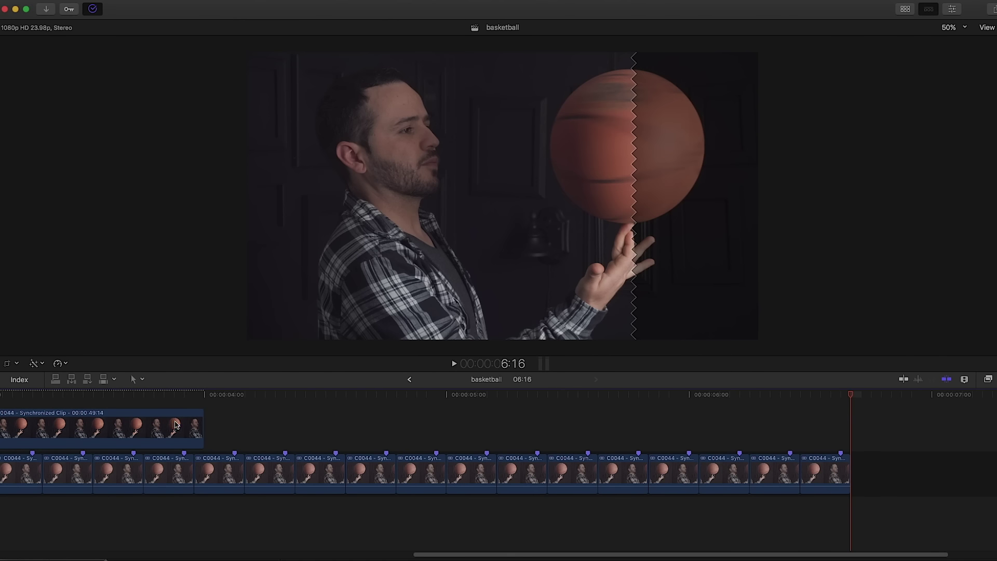
{"action": "key", "text": "super+v"}
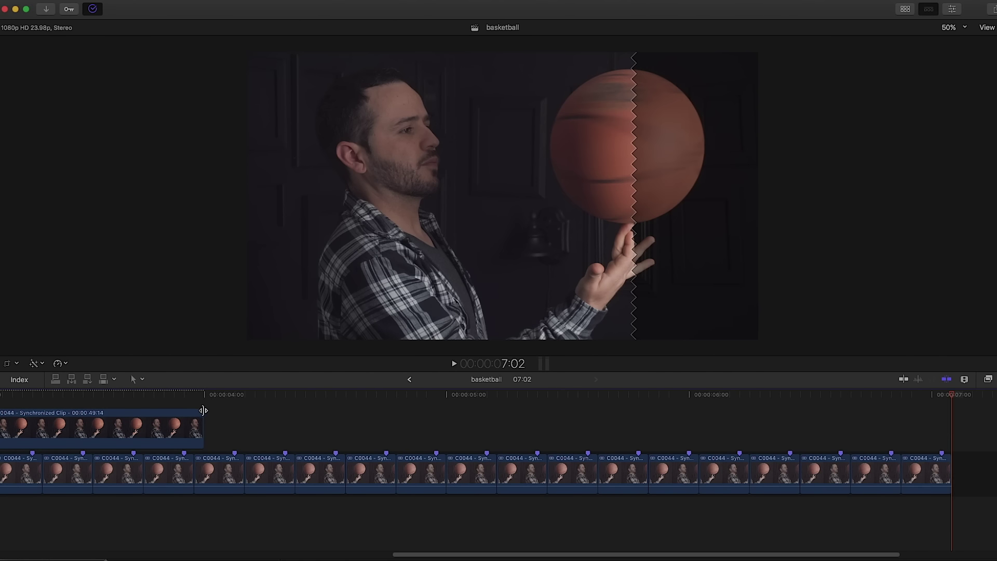
Step: Extend the synchronized clip's end out to 07:02
{"action": "left_click_drag", "start_coordinate": [203, 410], "coordinate": [946, 422]}
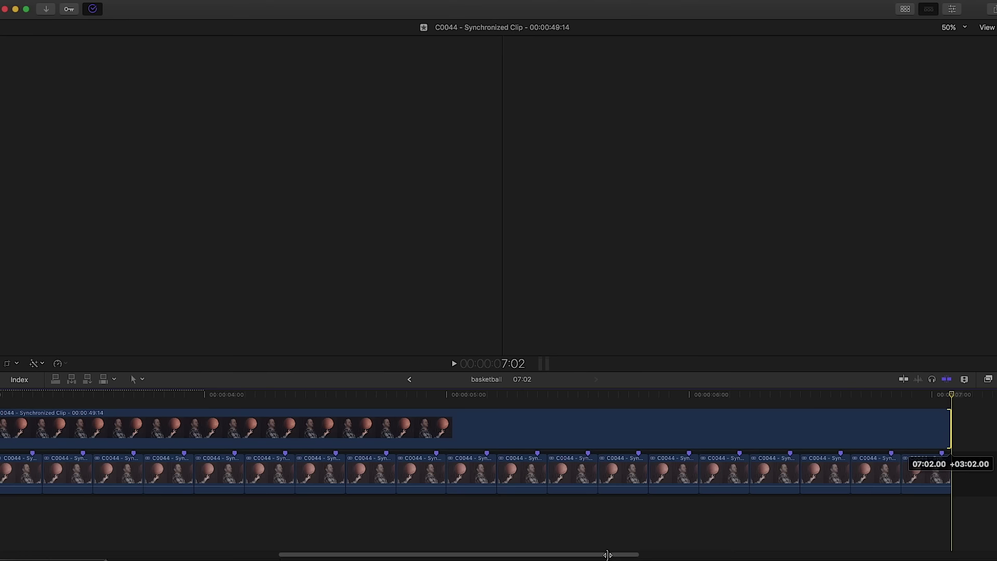
{"action": "scroll", "coordinate": [491, 555], "scroll_direction": "left", "scroll_amount": 5}
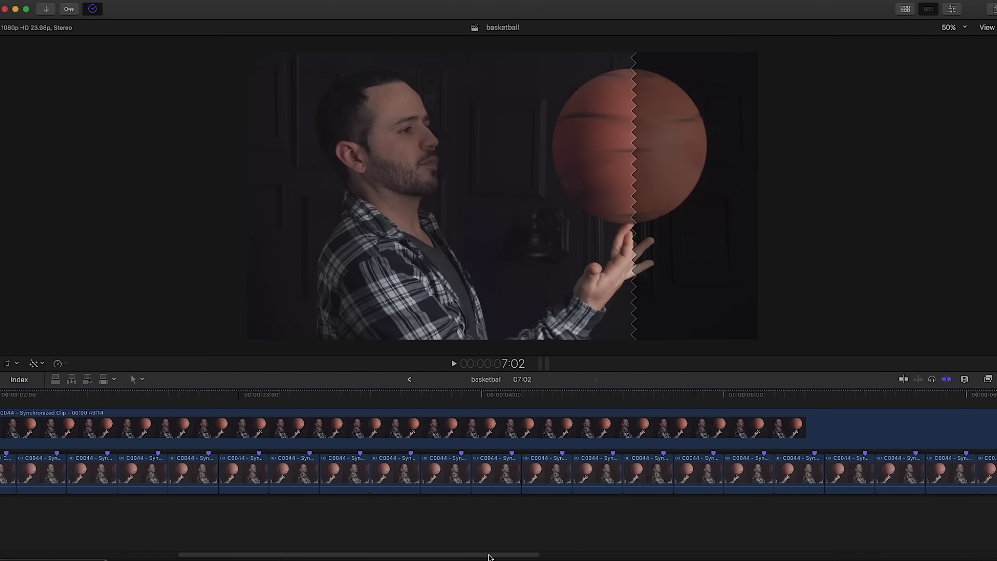
{"action": "scroll", "coordinate": [491, 555], "scroll_direction": "left", "scroll_amount": 5}
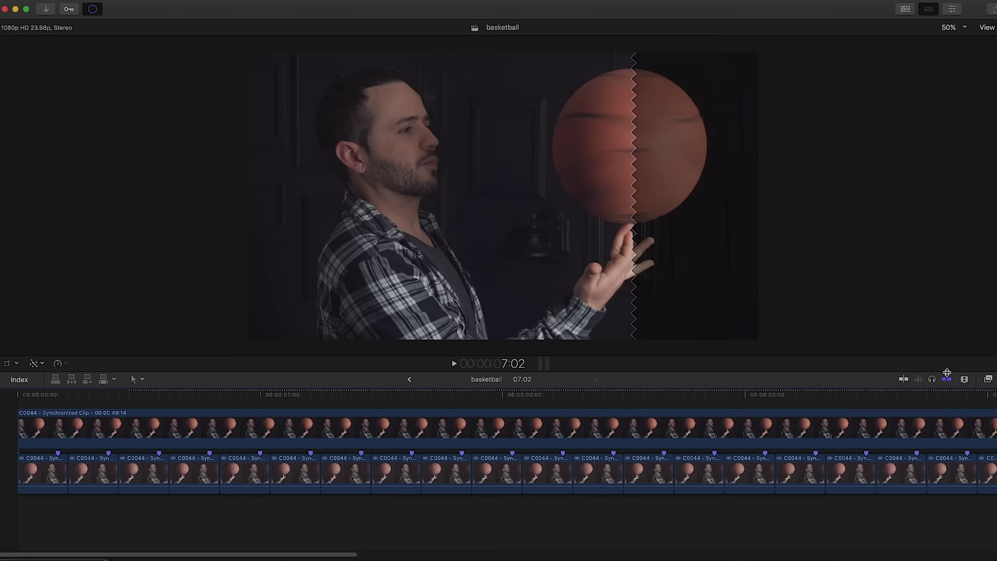
Step: Drag Draw Mask from the Masks effects onto clip C0044 and select the clip
{"action": "left_click", "coordinate": [988, 379]}
{"action": "left_click", "coordinate": [919, 435]}
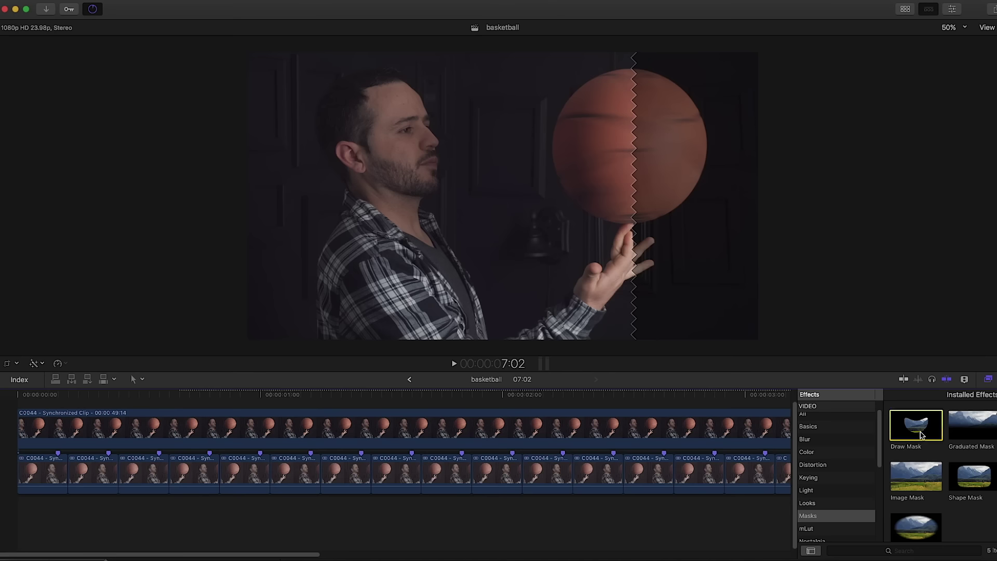
{"action": "left_click_drag", "start_coordinate": [920, 435], "coordinate": [639, 438]}
{"action": "left_click", "coordinate": [391, 431]}
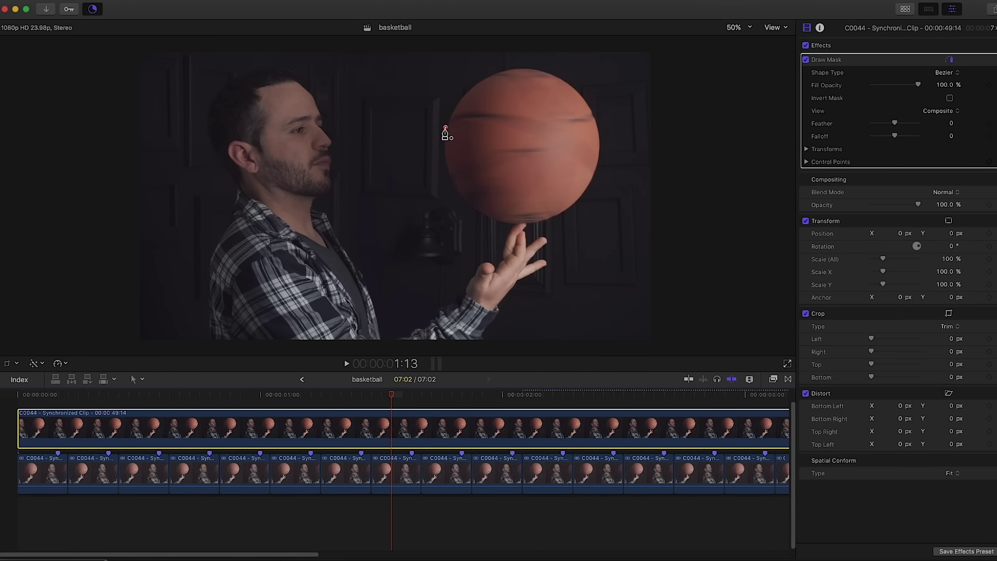
Step: Place mask points from beside the ball, over its top and down its right side
{"action": "left_click", "coordinate": [445, 127]}
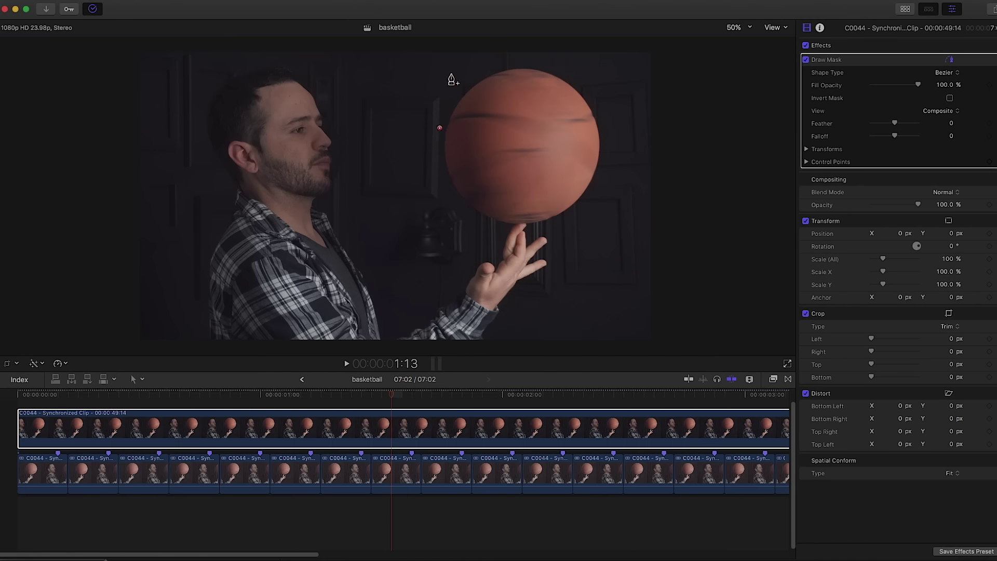
{"action": "left_click", "coordinate": [442, 106]}
{"action": "left_click", "coordinate": [467, 72]}
{"action": "left_click", "coordinate": [487, 63]}
{"action": "left_click", "coordinate": [600, 88]}
{"action": "left_click", "coordinate": [602, 99]}
{"action": "left_click", "coordinate": [610, 134]}
{"action": "left_click", "coordinate": [612, 168]}
{"action": "left_click", "coordinate": [601, 197]}
{"action": "left_click", "coordinate": [580, 215]}
{"action": "left_click", "coordinate": [559, 224]}
{"action": "left_click", "coordinate": [539, 227]}
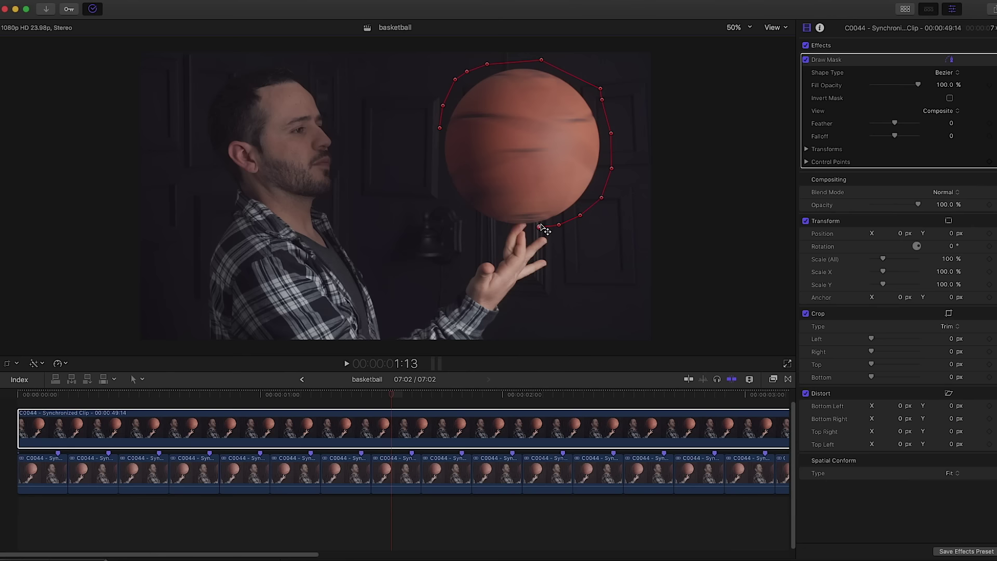
Step: Zoom in and trace points around the fingertip and up the ball's left, closing the outline
{"action": "key", "text": "super+equal"}
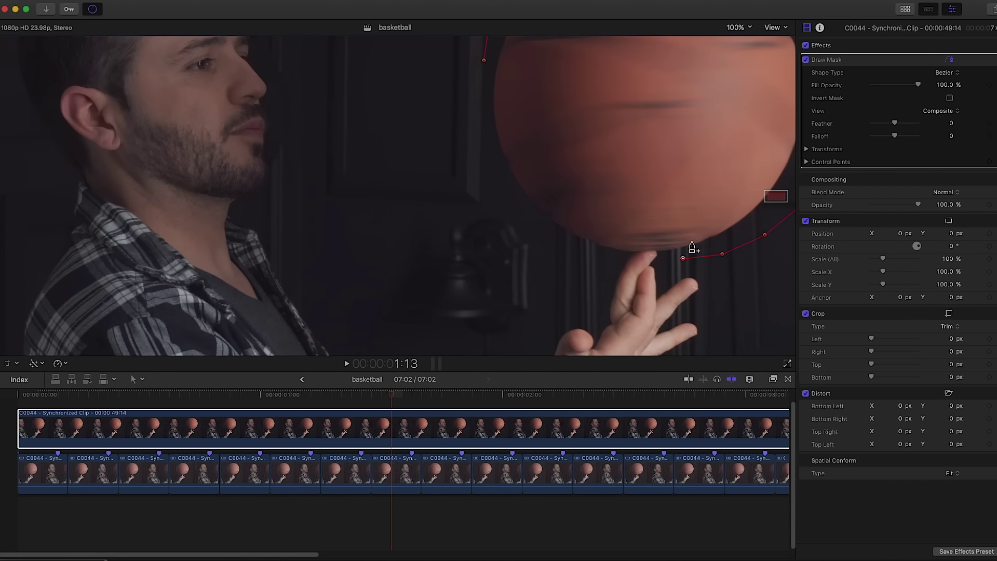
{"action": "left_click", "coordinate": [673, 253]}
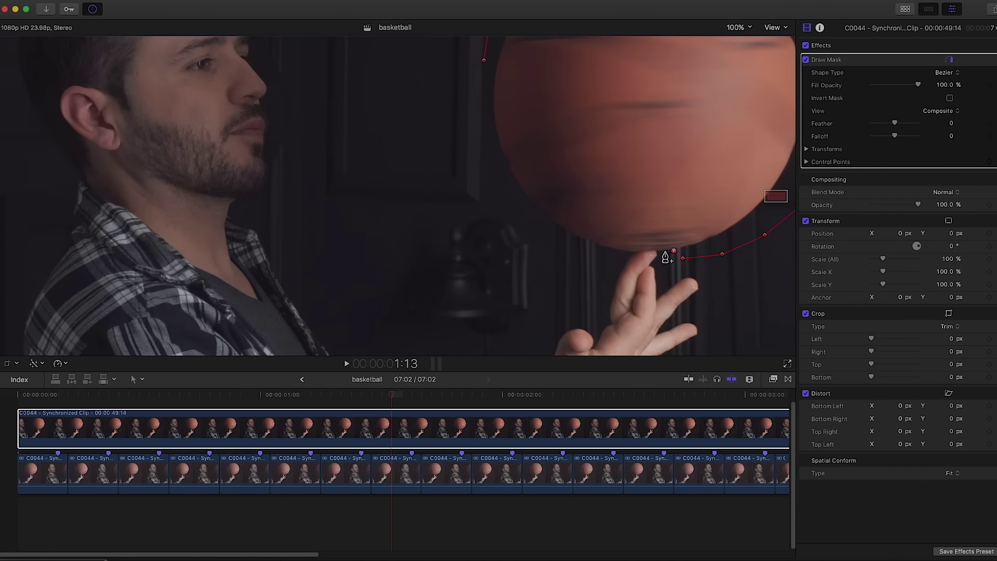
{"action": "left_click", "coordinate": [665, 251]}
{"action": "left_click", "coordinate": [654, 251]}
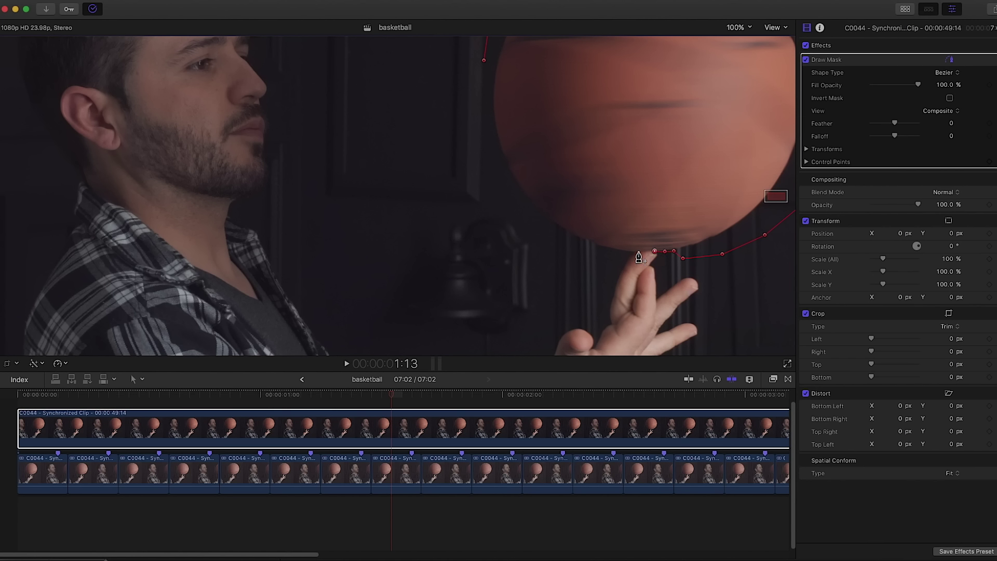
{"action": "left_click", "coordinate": [644, 251]}
{"action": "left_click", "coordinate": [631, 252]}
{"action": "left_click", "coordinate": [619, 252]}
{"action": "left_click", "coordinate": [609, 253]}
{"action": "left_click", "coordinate": [599, 253]}
{"action": "left_click", "coordinate": [578, 252]}
{"action": "left_click", "coordinate": [527, 215]}
{"action": "left_click", "coordinate": [493, 169]}
{"action": "left_click", "coordinate": [468, 122]}
{"action": "key", "text": "super+minus"}
{"action": "key", "text": "super+minus"}
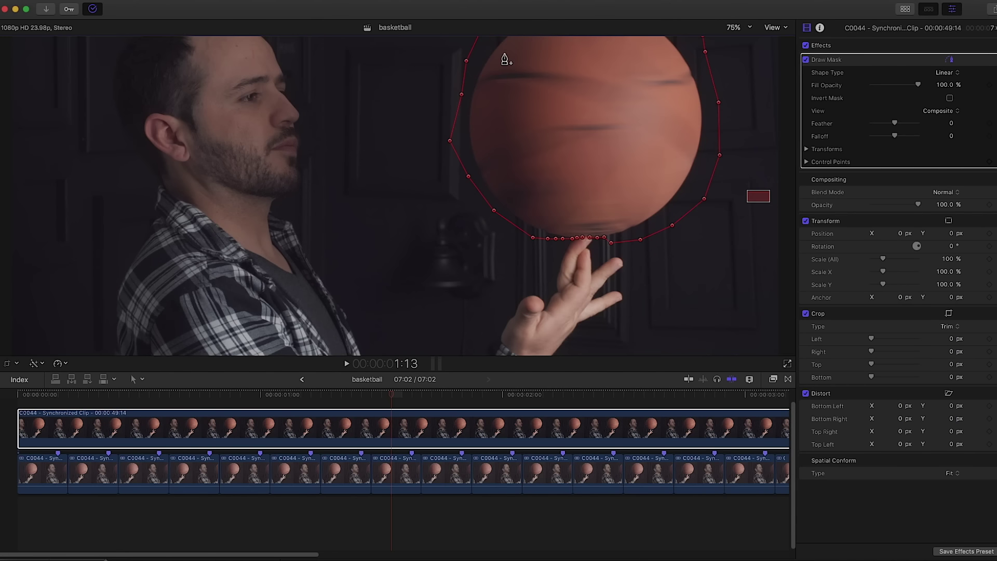
{"action": "key", "text": "super+equal"}
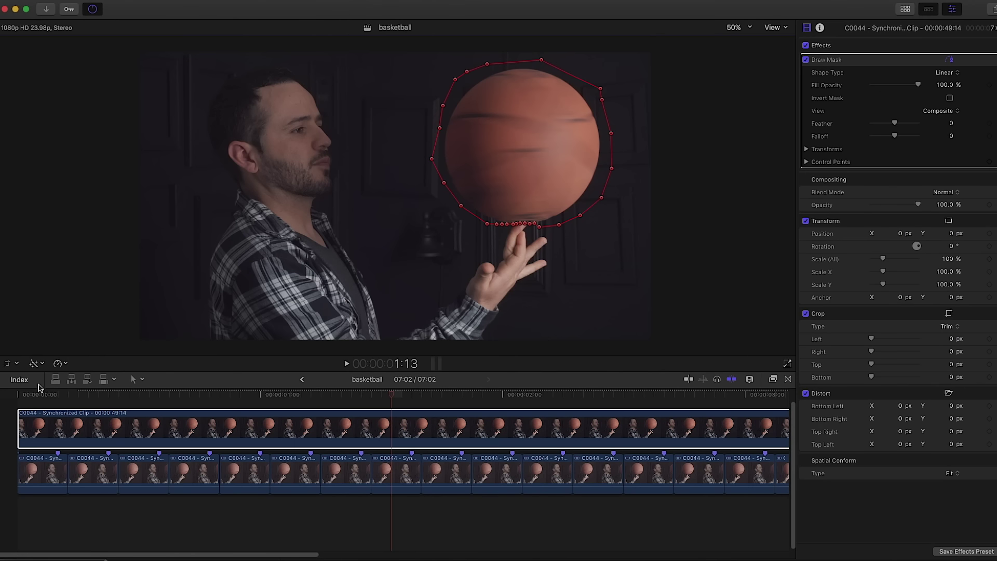
Step: Preview the masked clip from the start twice, then zoom in and return to about 2:13
{"action": "left_click", "coordinate": [19, 394]}
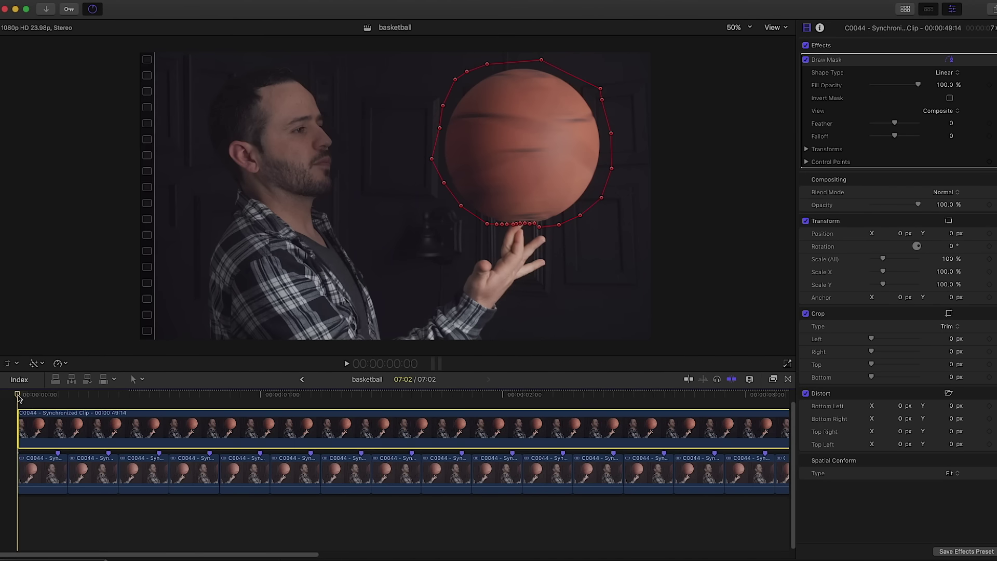
{"action": "key", "text": "space"}
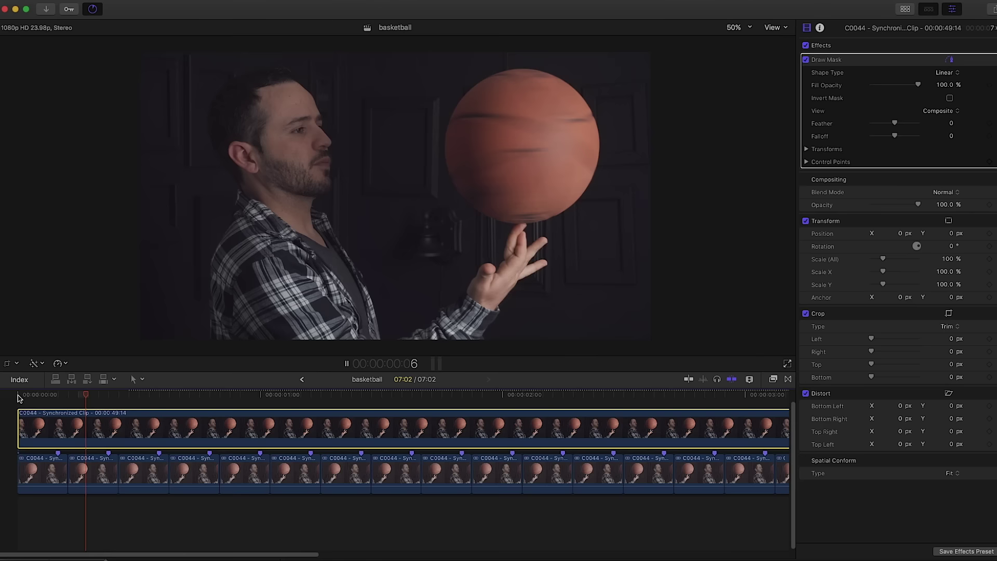
{"action": "key", "text": "space"}
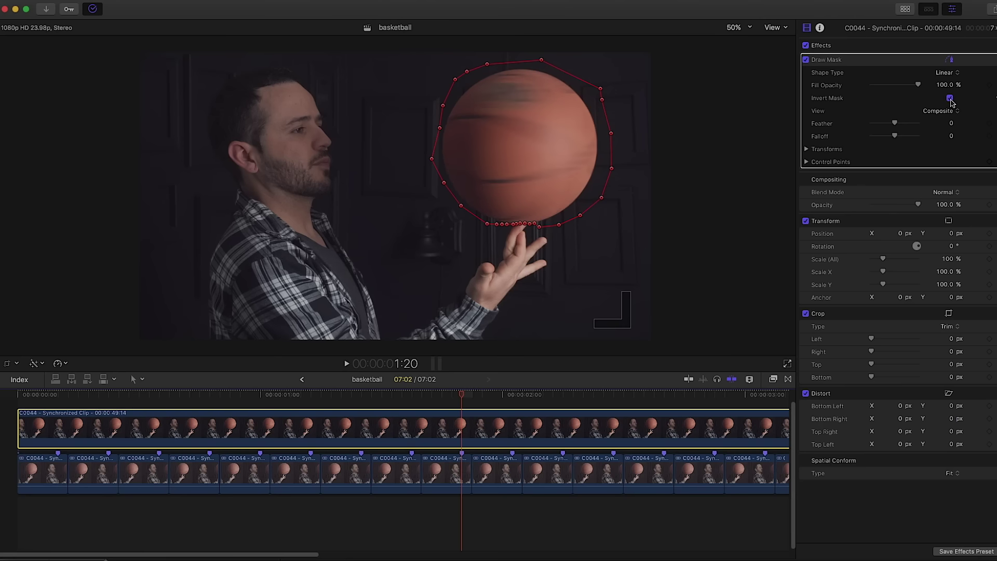
{"action": "left_click", "coordinate": [22, 394]}
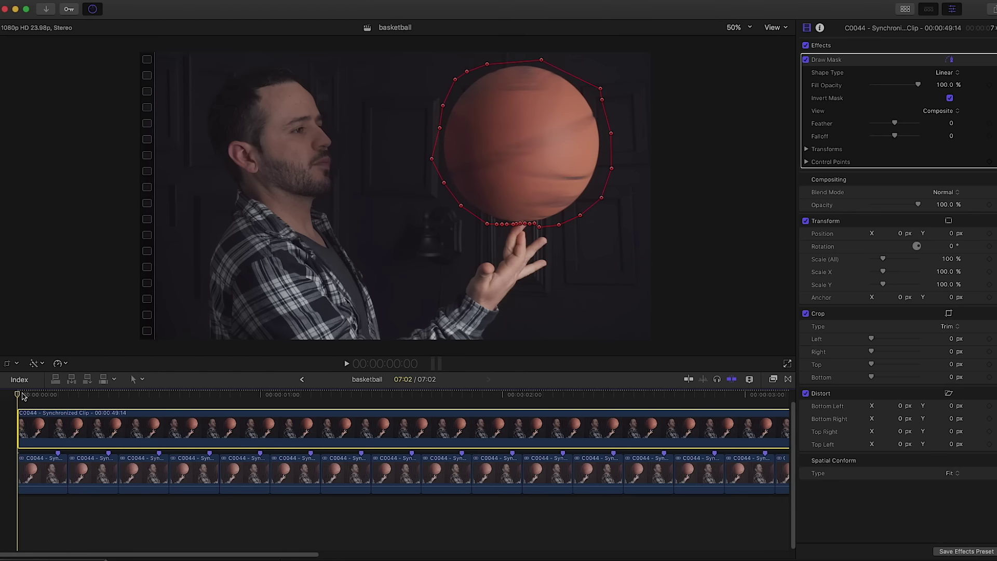
{"action": "key", "text": "space"}
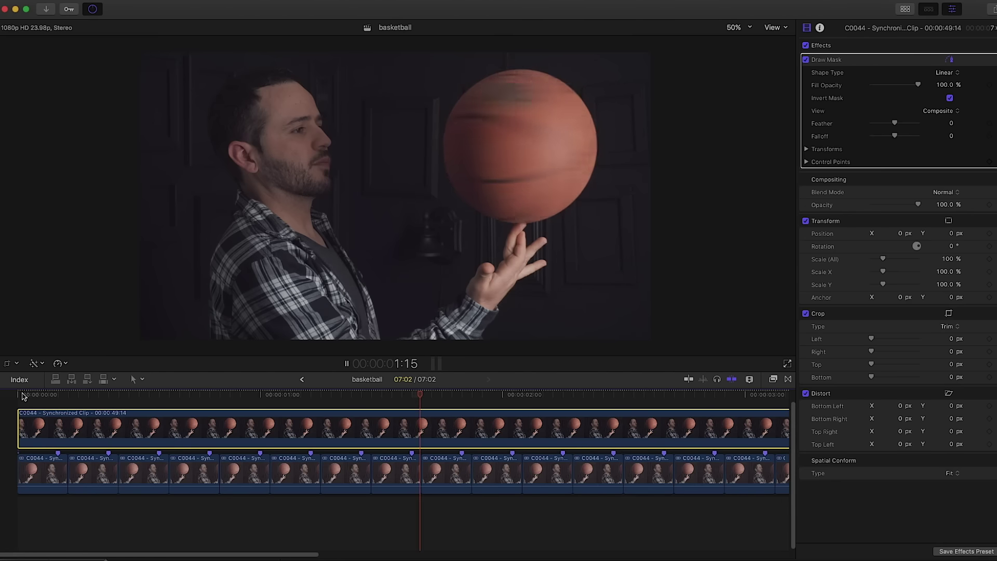
{"action": "key", "text": "space"}
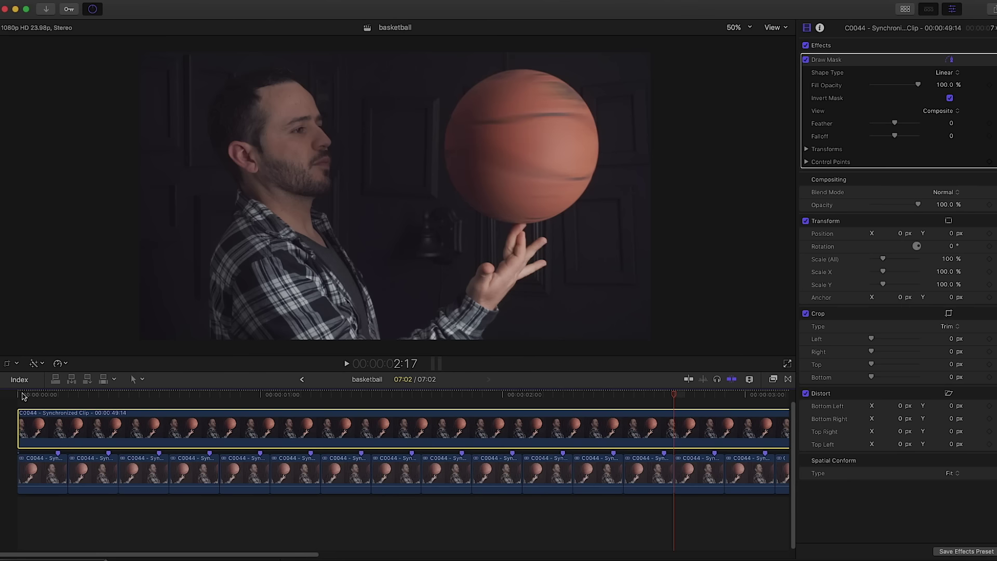
{"action": "key", "text": "super+equal"}
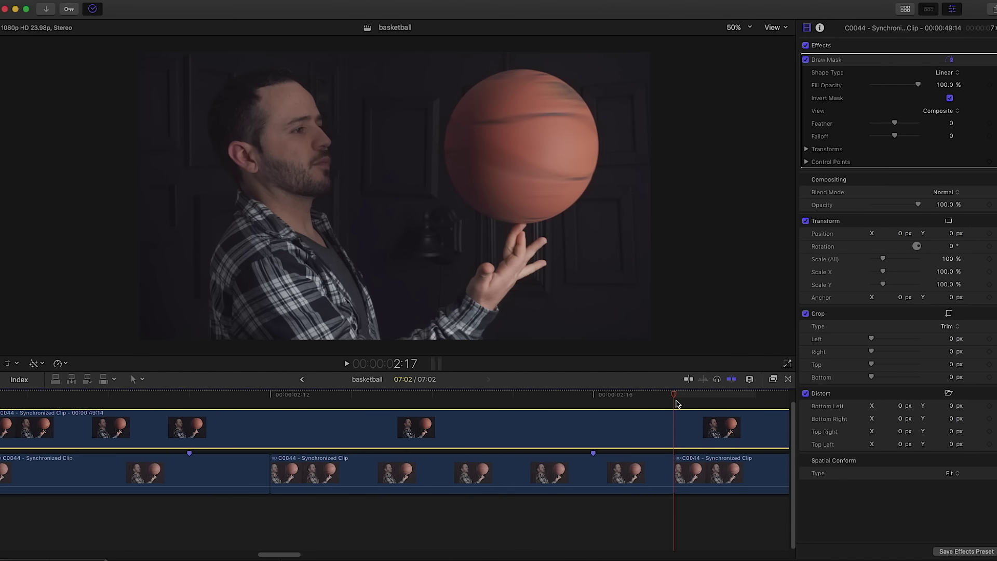
{"action": "left_click_drag", "start_coordinate": [676, 404], "coordinate": [421, 416]}
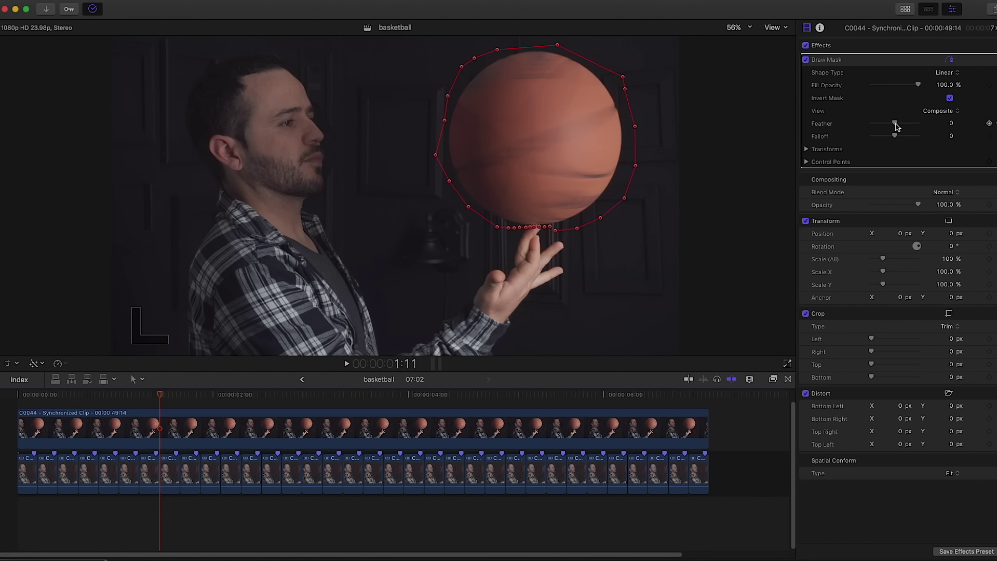
Step: Set the Draw Mask Feather to -16.0, stop playback, and move to the 2:22 frame
{"action": "left_click_drag", "start_coordinate": [895, 125], "coordinate": [891, 125]}
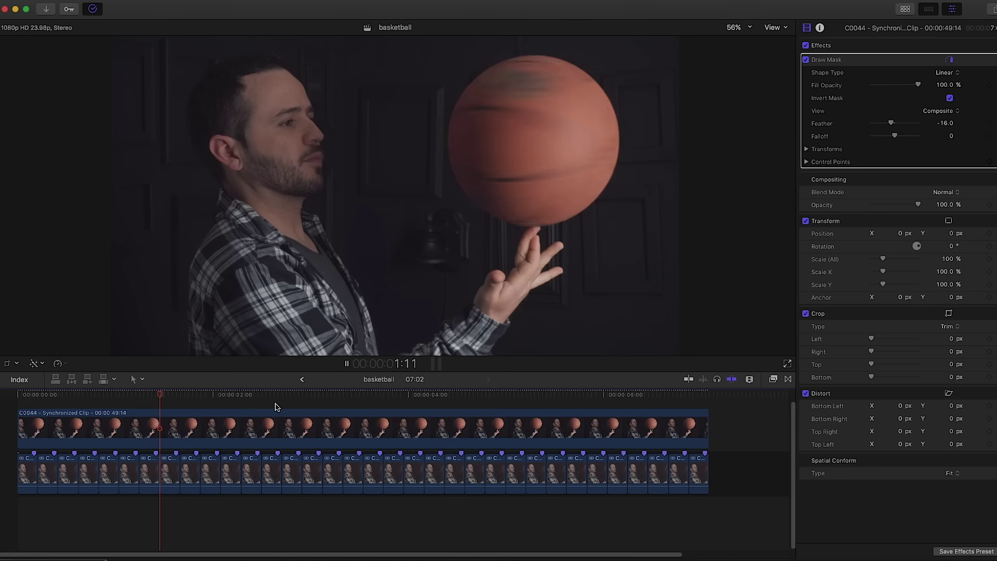
{"action": "key", "text": "space"}
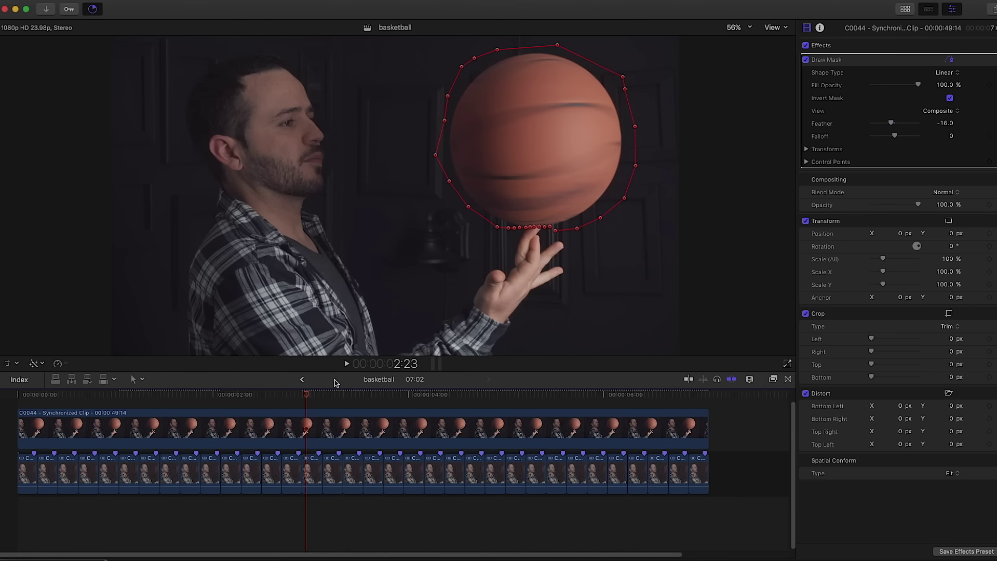
{"action": "left_click", "coordinate": [303, 396]}
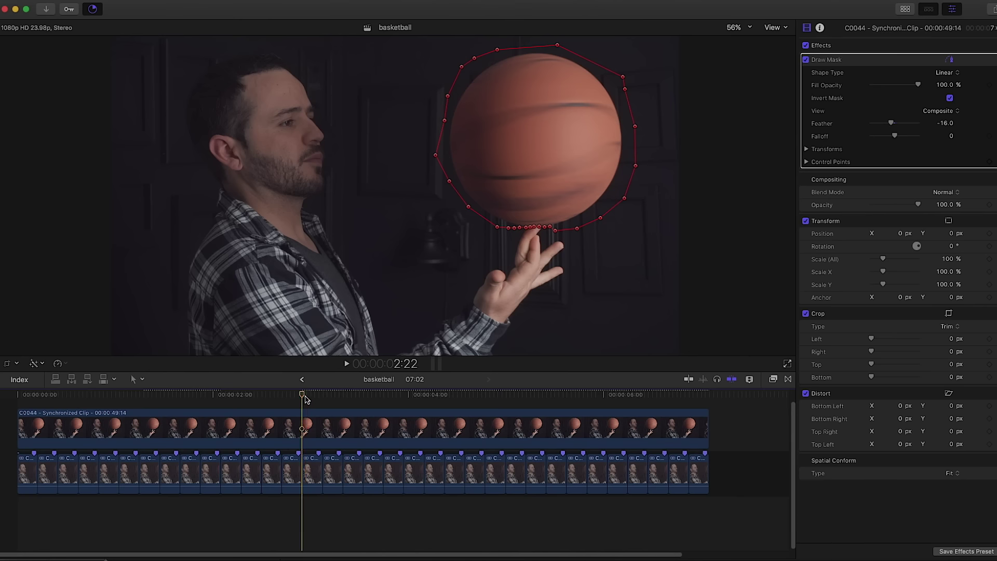
{"action": "left_click", "coordinate": [19, 398]}
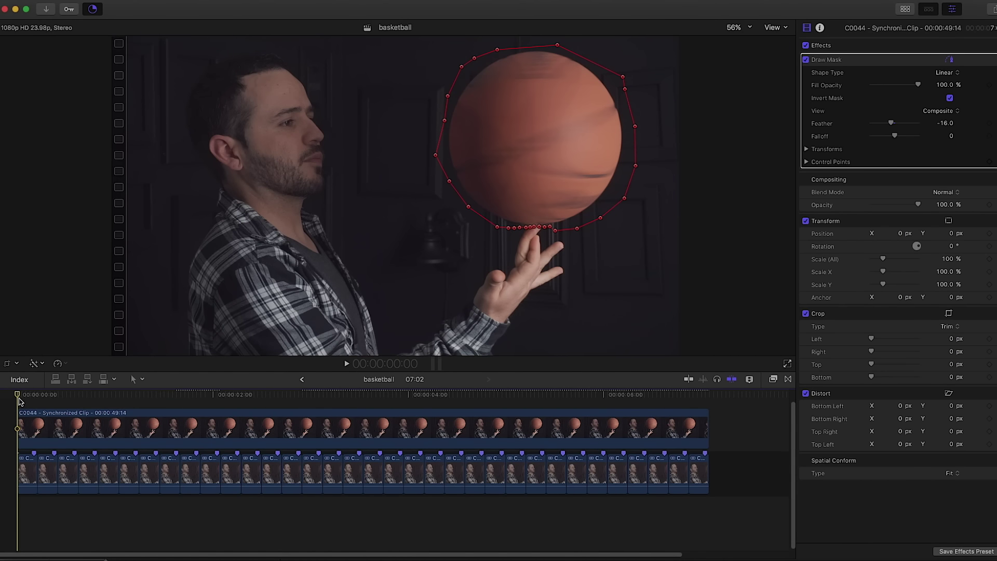
{"action": "key", "text": "space"}
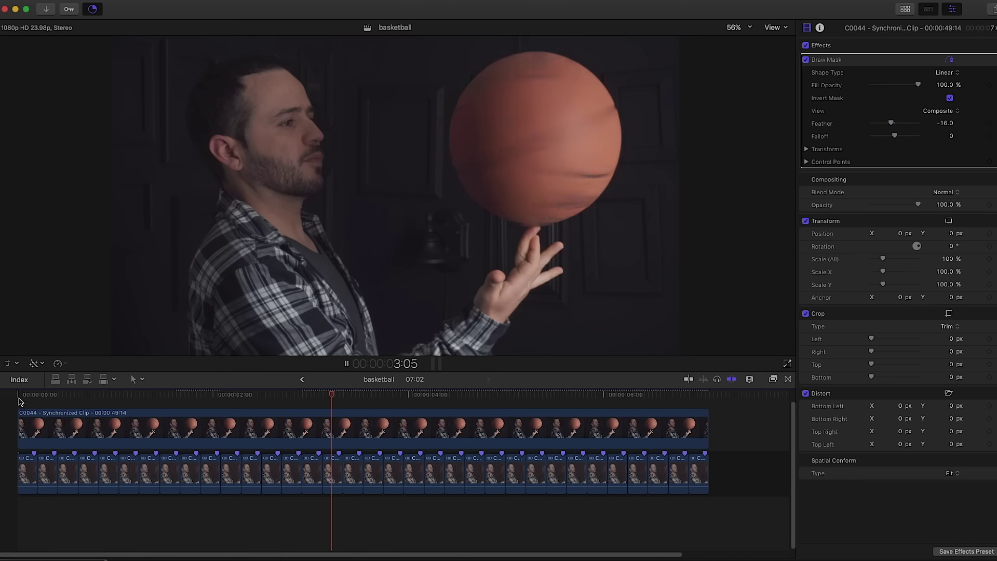
{"action": "key", "text": "space"}
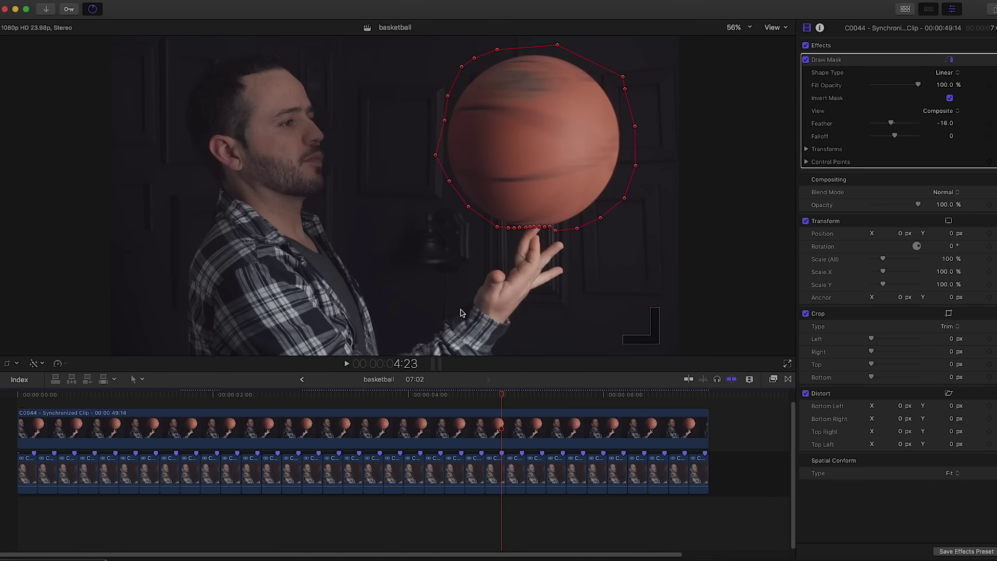
{"action": "left_click", "coordinate": [17, 396]}
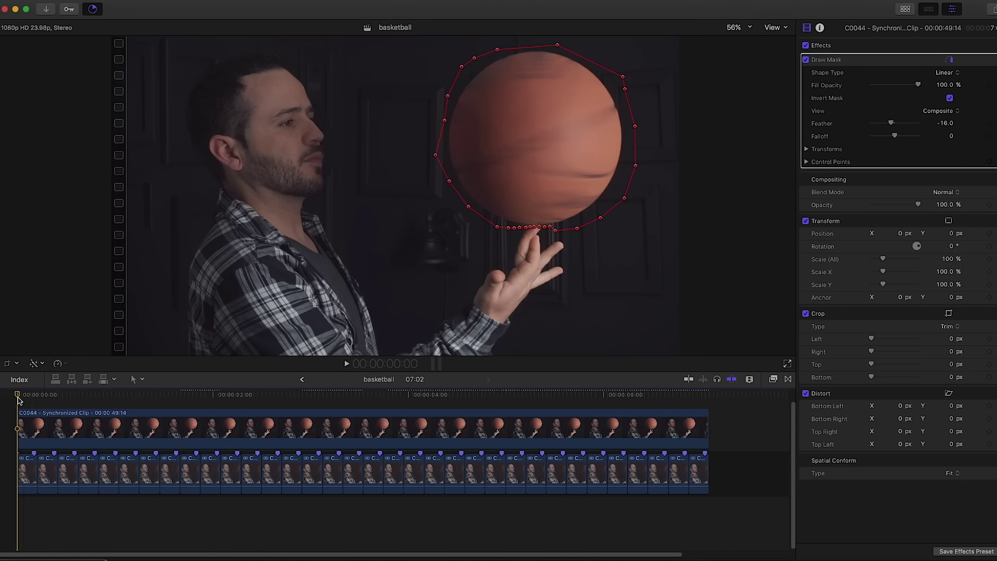
{"action": "key", "text": "space"}
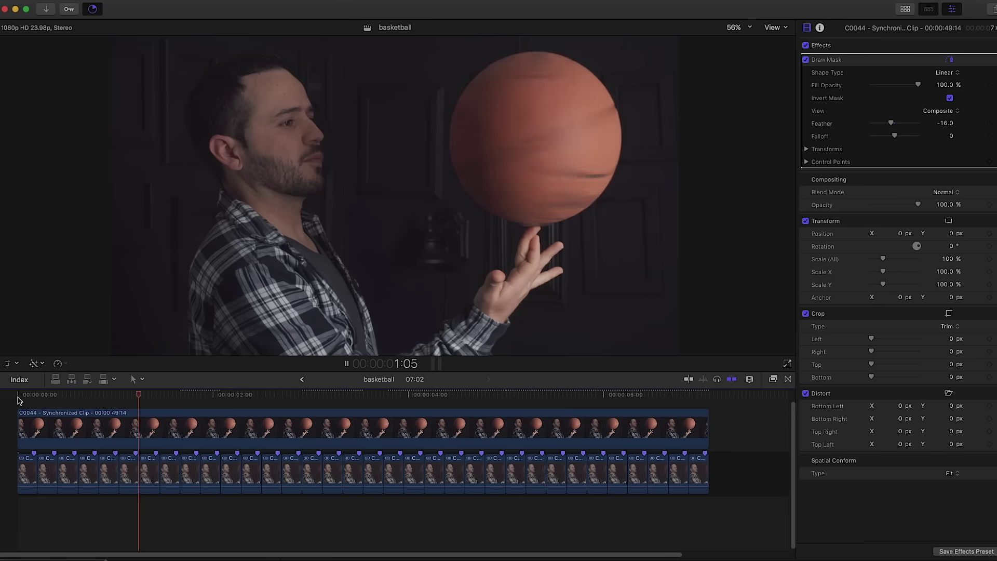
{"action": "key", "text": "space"}
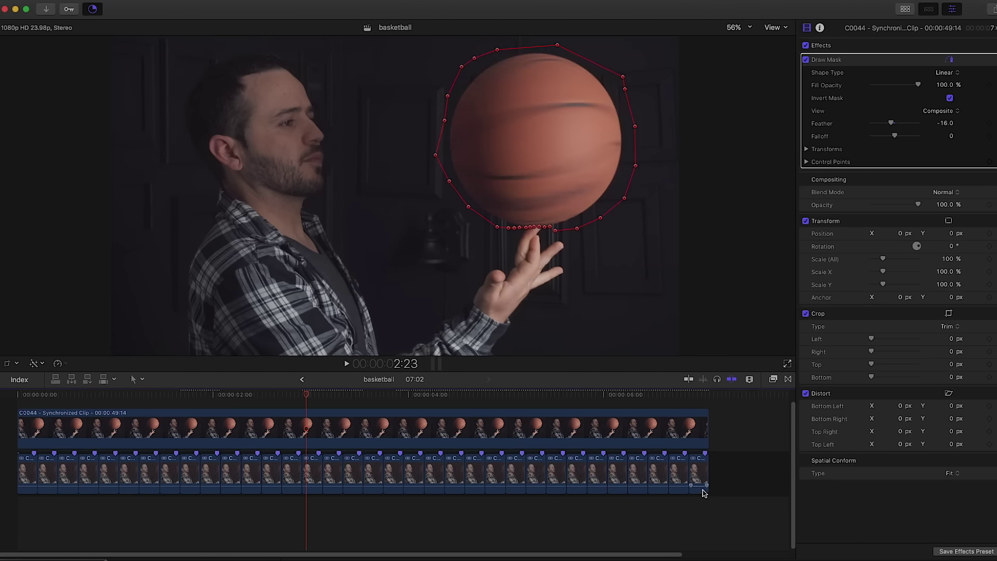
{"action": "left_click_drag", "start_coordinate": [752, 512], "coordinate": [3, 423]}
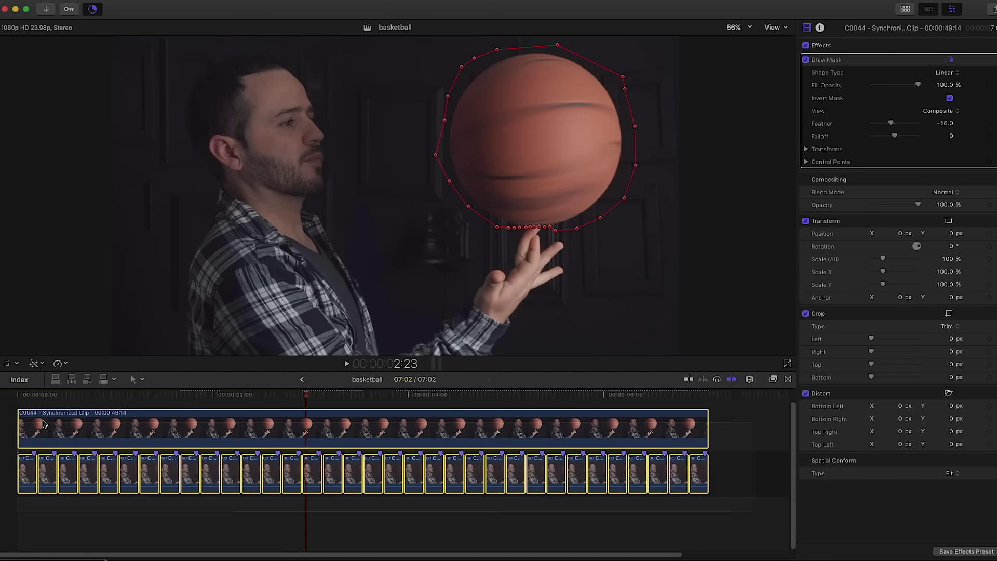
Step: Nest the stacked basketball clips into a compound clip named 'basketball Clip 1'
{"action": "right_click", "coordinate": [125, 434]}
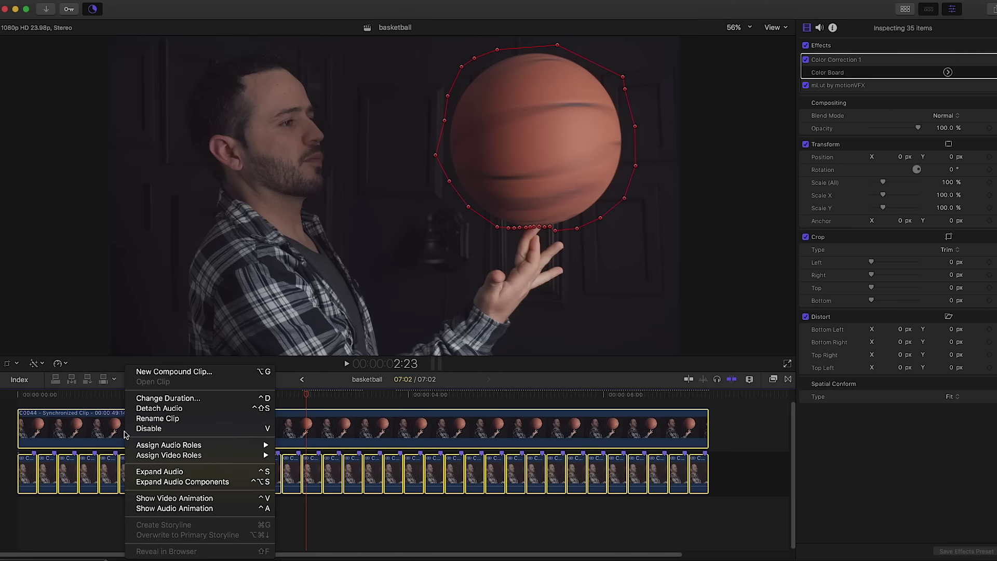
{"action": "left_click", "coordinate": [157, 376]}
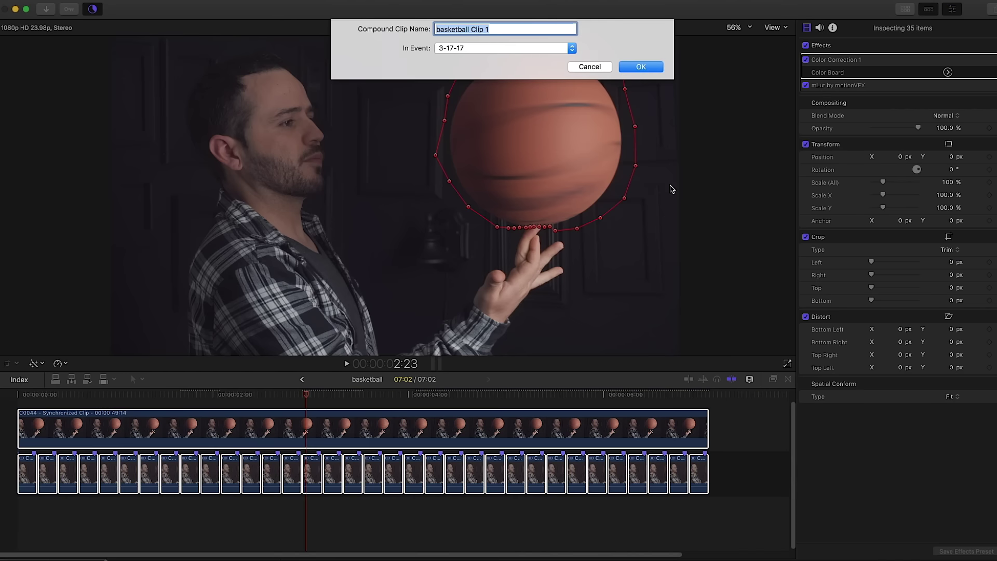
{"action": "left_click", "coordinate": [658, 71]}
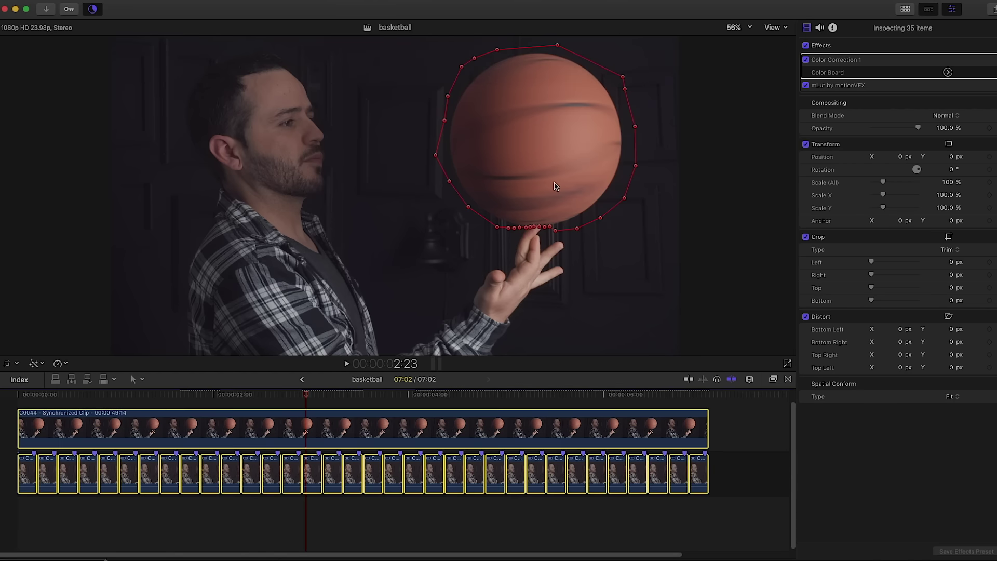
{"action": "left_click", "coordinate": [20, 404]}
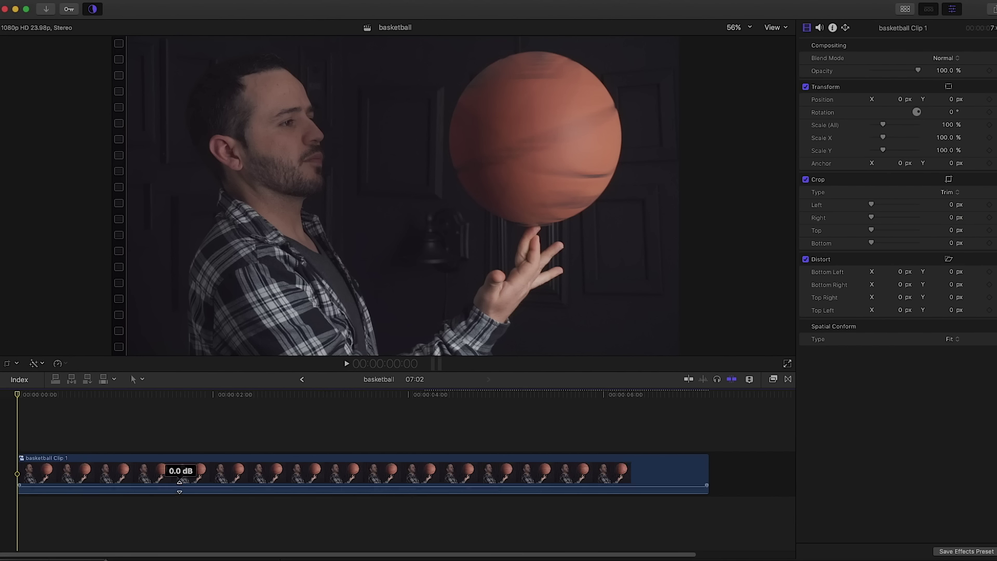
Step: Drag the compound clip's volume fully down, preview playback, then show the Libraries browser
{"action": "left_click", "coordinate": [180, 487]}
{"action": "left_click", "coordinate": [180, 476]}
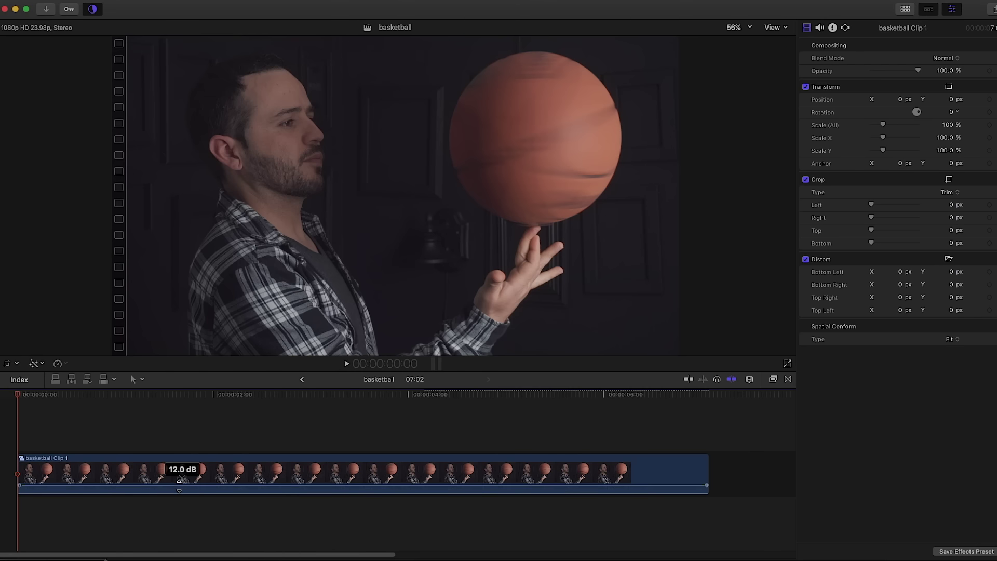
{"action": "left_click", "coordinate": [113, 393]}
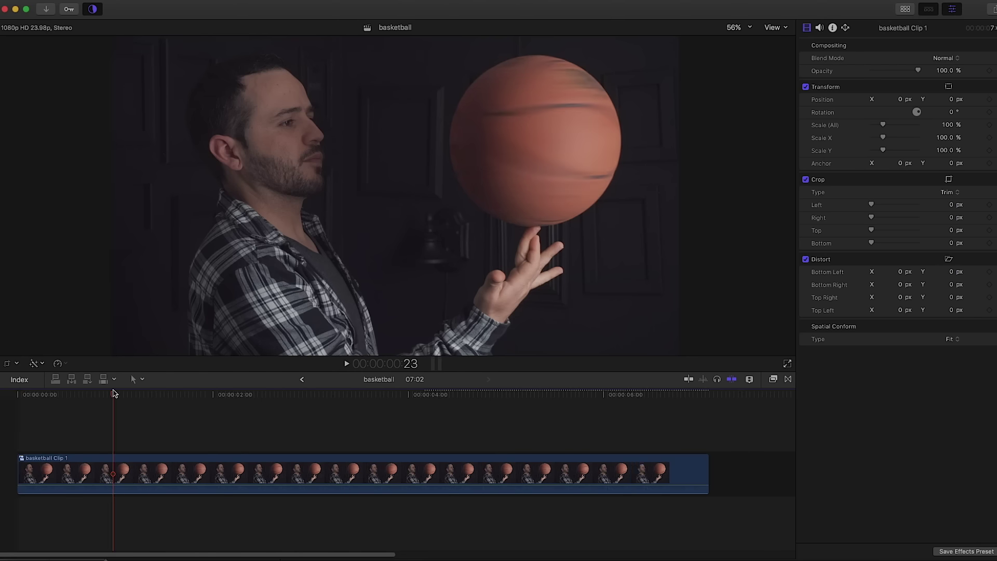
{"action": "key", "text": "space"}
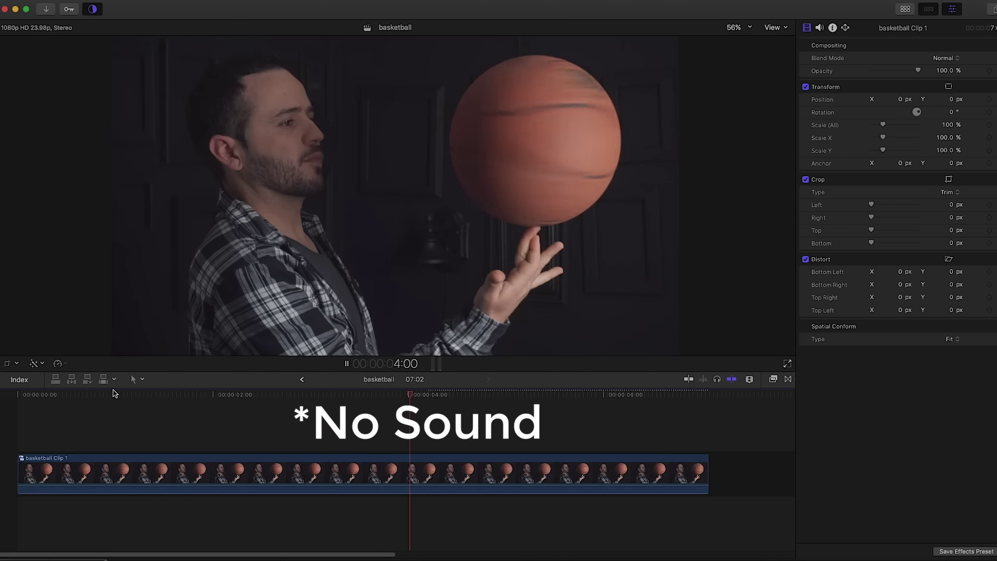
{"action": "key", "text": "space"}
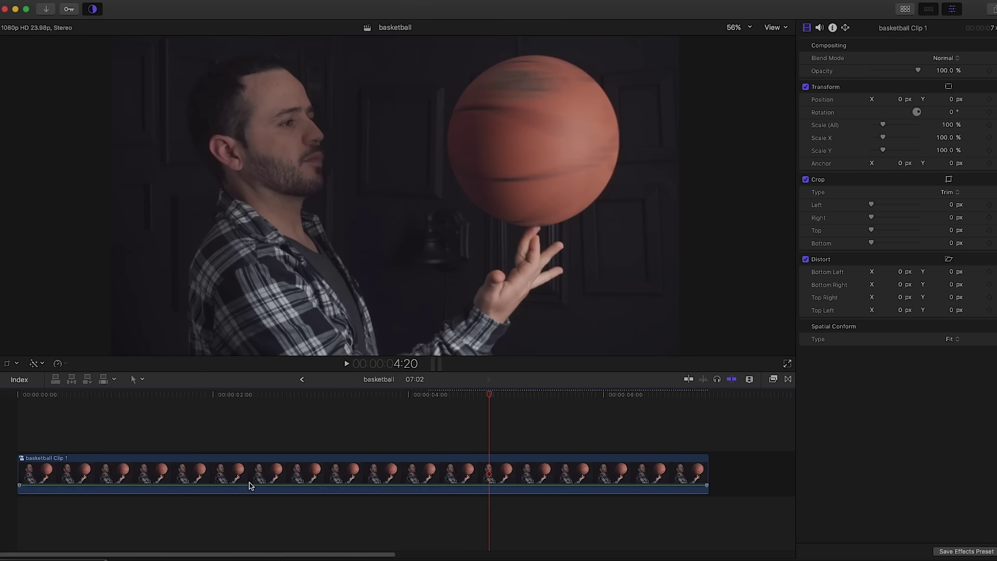
{"action": "left_click_drag", "start_coordinate": [250, 485], "coordinate": [247, 505]}
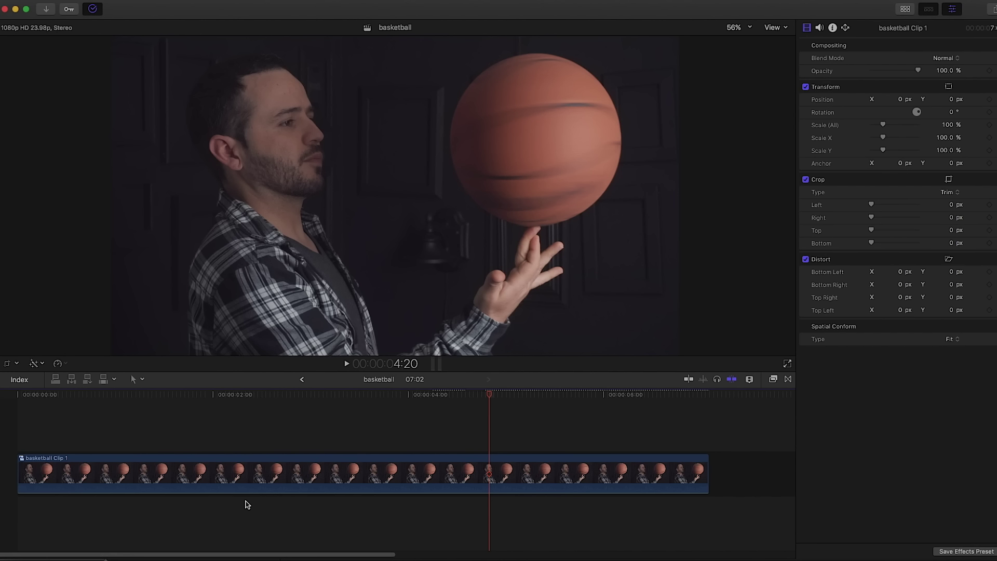
{"action": "key", "text": "ctrl+super+1"}
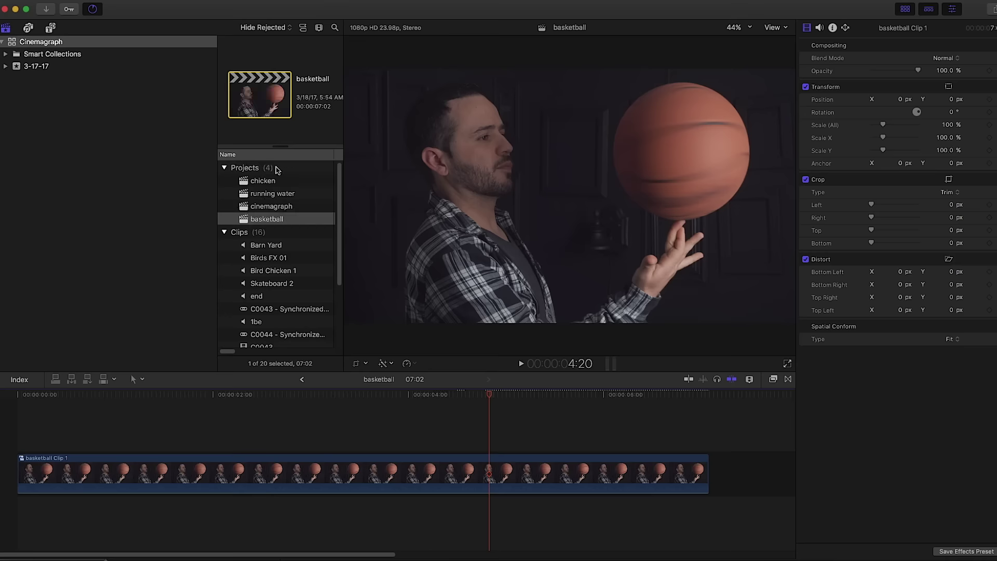
Step: Open the 12:05 chicken project in the timeline and select its cine Clip
{"action": "left_click", "coordinate": [276, 180]}
{"action": "double_click", "coordinate": [276, 181]}
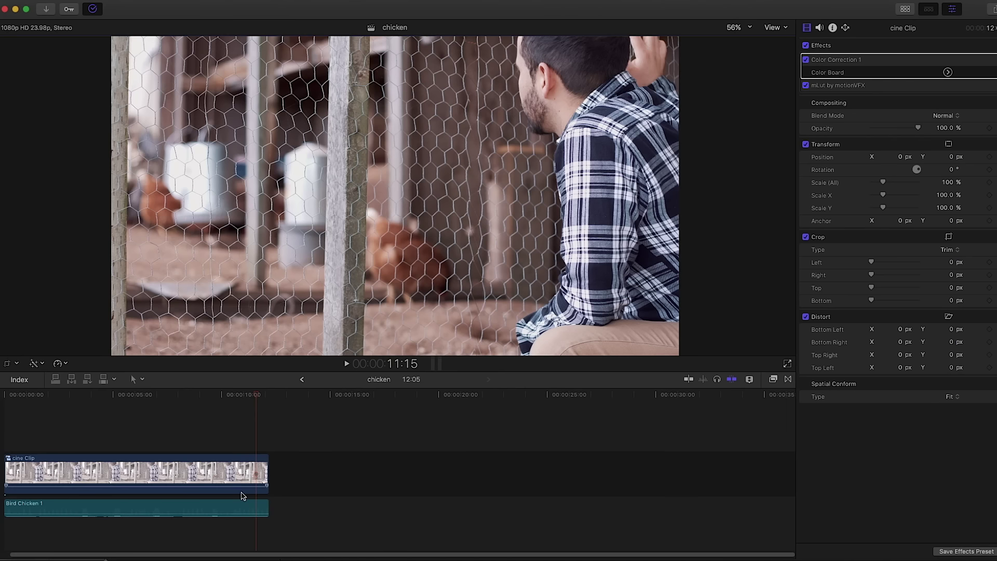
{"action": "left_click", "coordinate": [239, 473]}
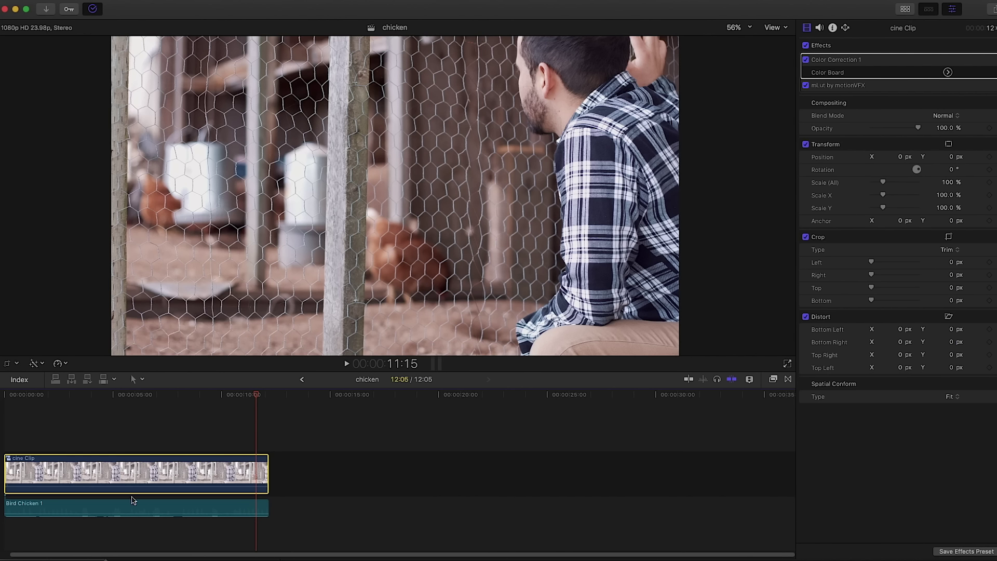
{"action": "left_click", "coordinate": [95, 510]}
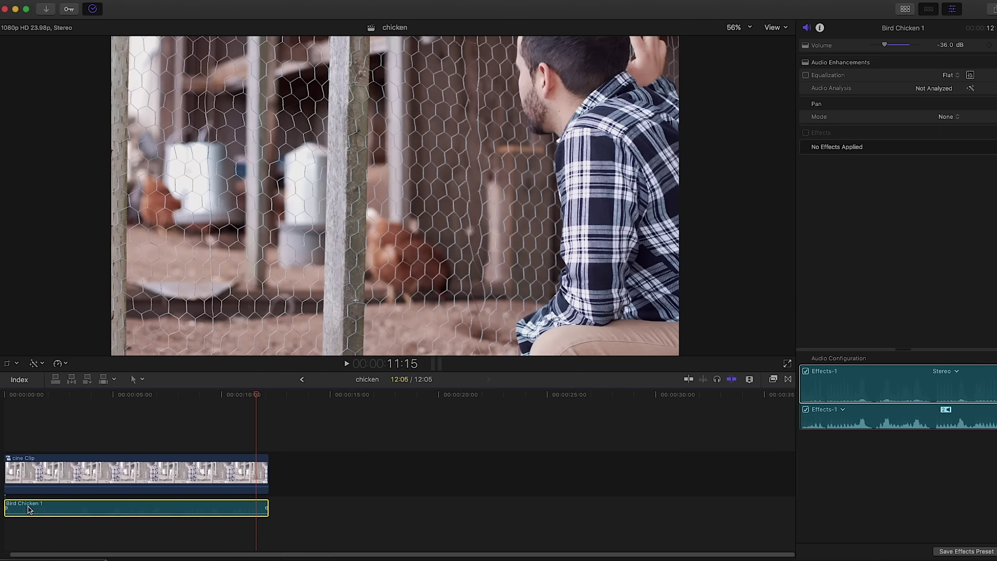